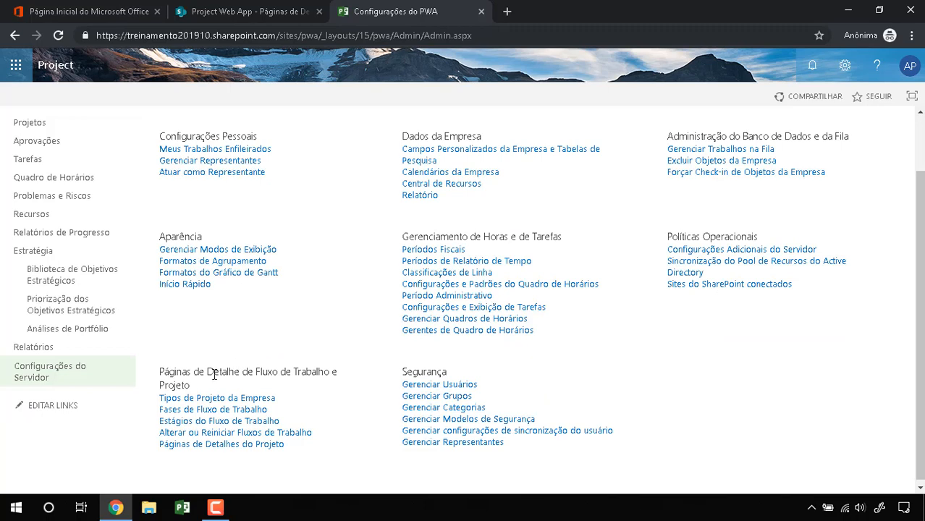
{"action": "left_click_drag", "start_coordinate": [192, 372], "coordinate": [284, 377]}
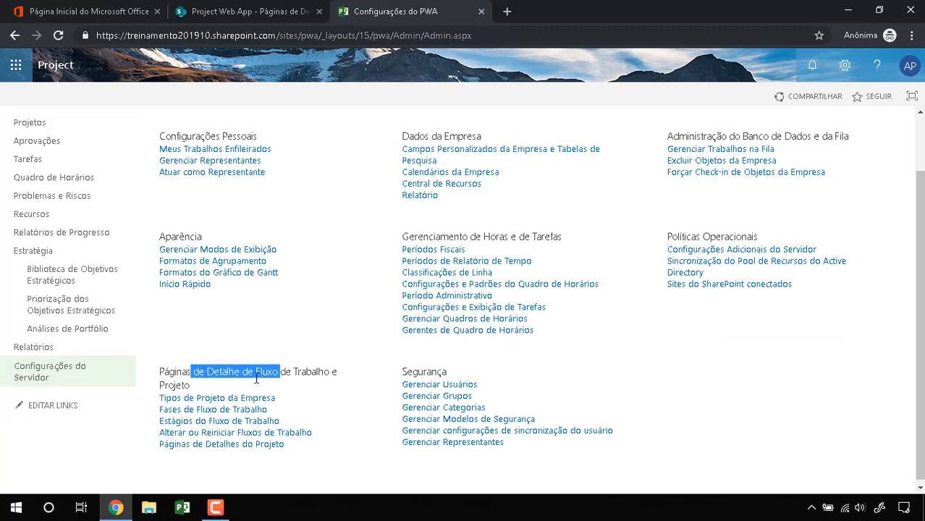
{"action": "left_click_drag", "start_coordinate": [290, 444], "coordinate": [157, 444]}
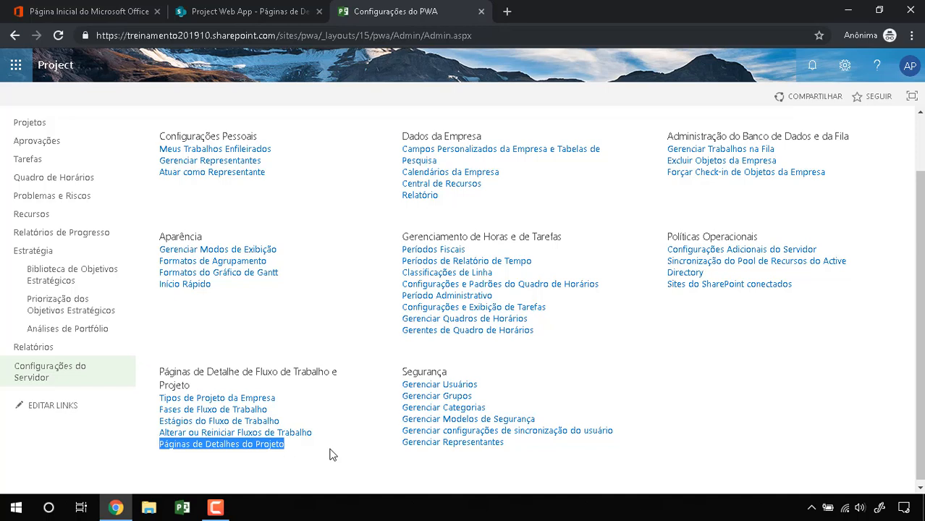
{"action": "left_click", "coordinate": [329, 455]}
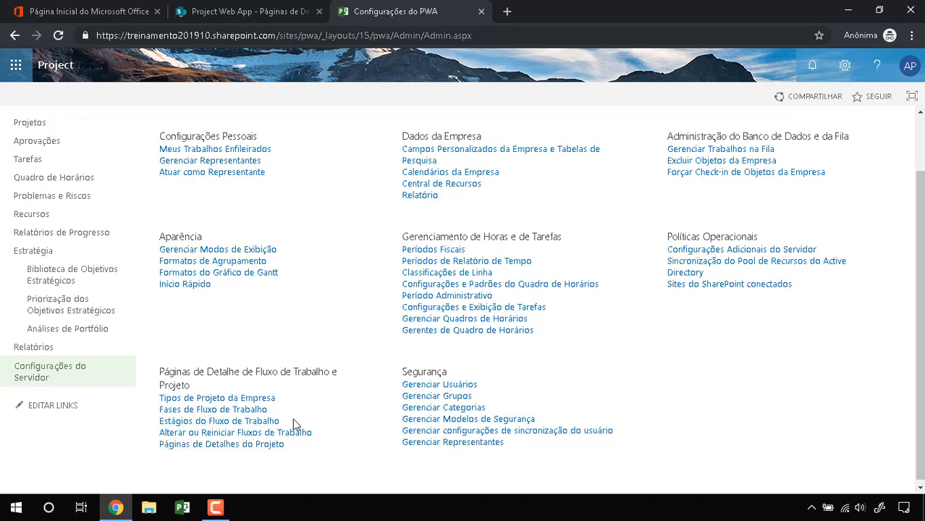
{"action": "left_click_drag", "start_coordinate": [294, 423], "coordinate": [160, 411]}
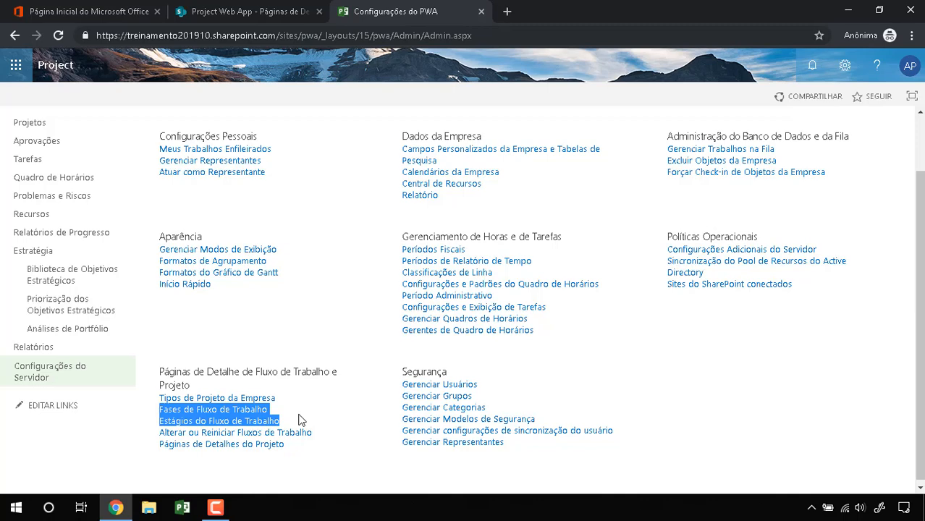
{"action": "left_click", "coordinate": [301, 419]}
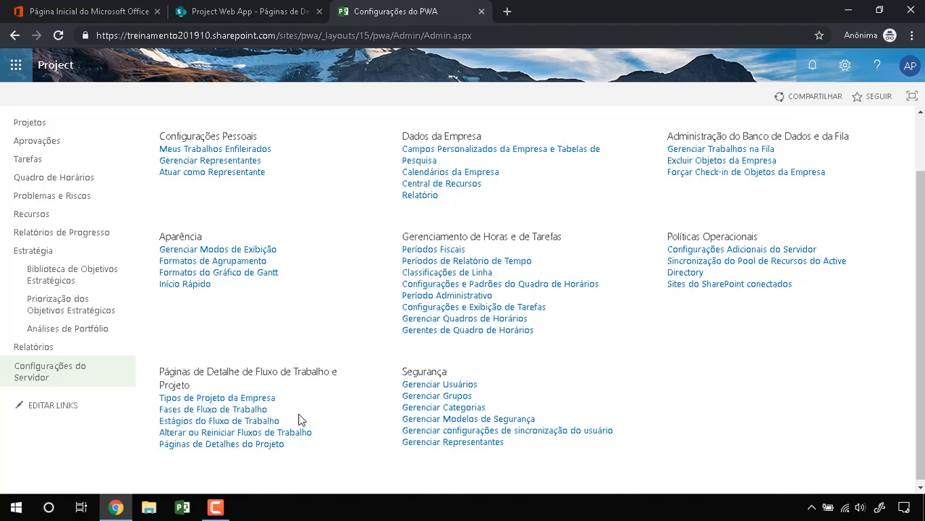
- In the workflow phases list, create and save a phase named "1 Concepção" with the description "Proposta do projeto."
{"action": "left_click", "coordinate": [254, 414]}
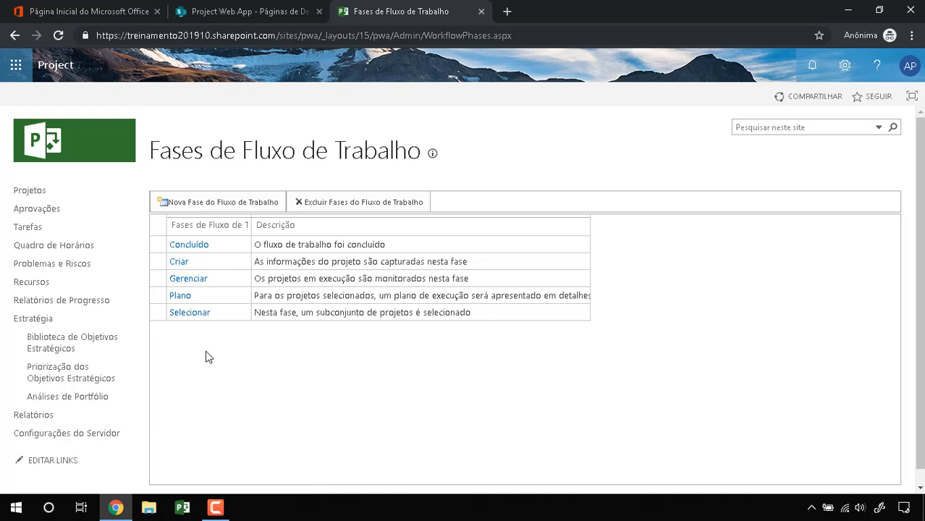
{"action": "left_click", "coordinate": [196, 203]}
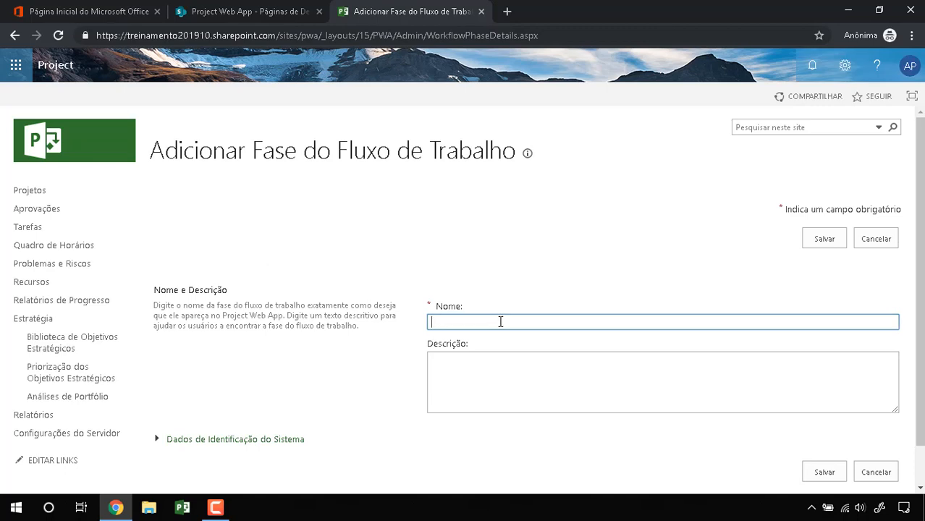
{"action": "type", "text": "1 Concepção"}
{"action": "key", "text": "Tab"}
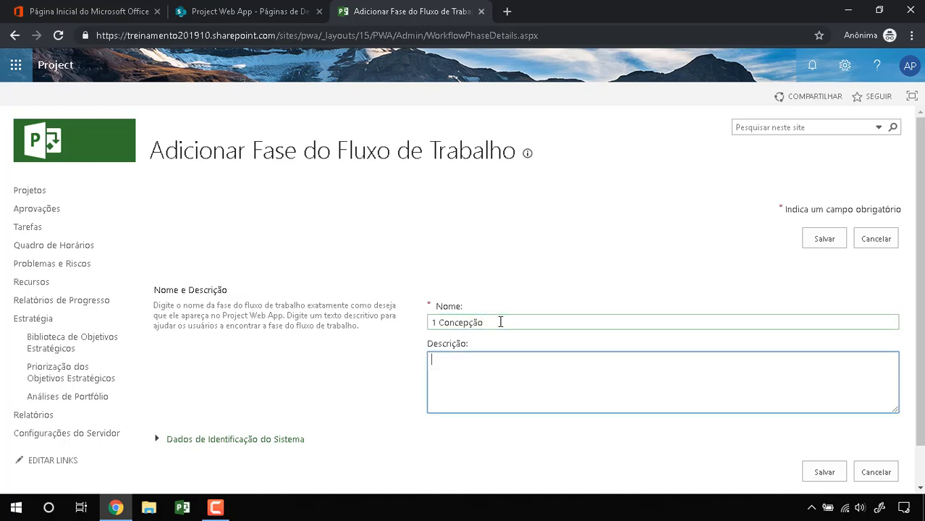
{"action": "type", "text": "Proposta do projeto."}
{"action": "scroll", "coordinate": [542, 316], "scroll_direction": "down", "scroll_amount": 2}
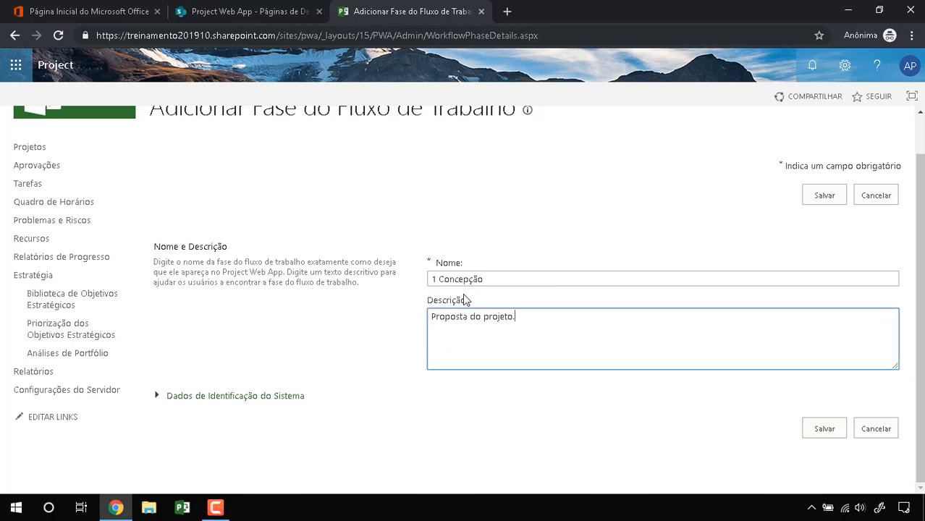
{"action": "left_click_drag", "start_coordinate": [496, 283], "coordinate": [419, 281]}
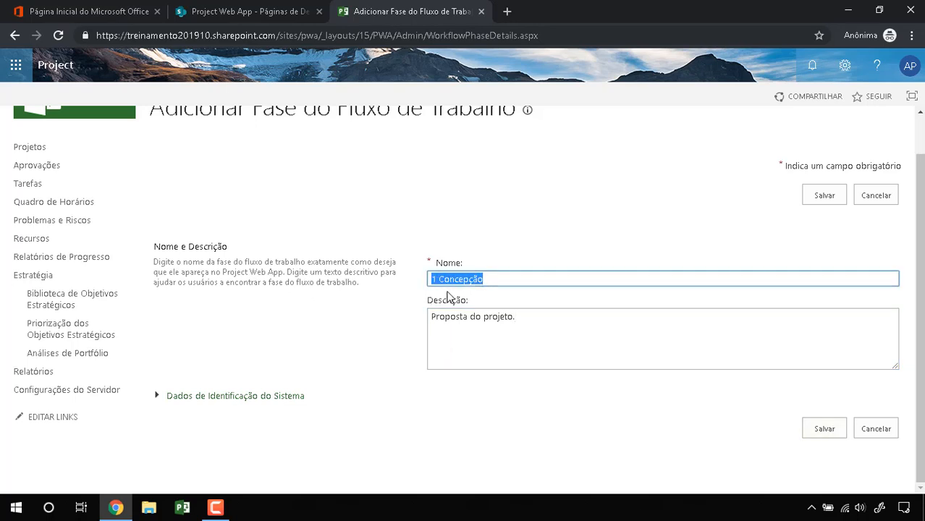
{"action": "left_click", "coordinate": [438, 280]}
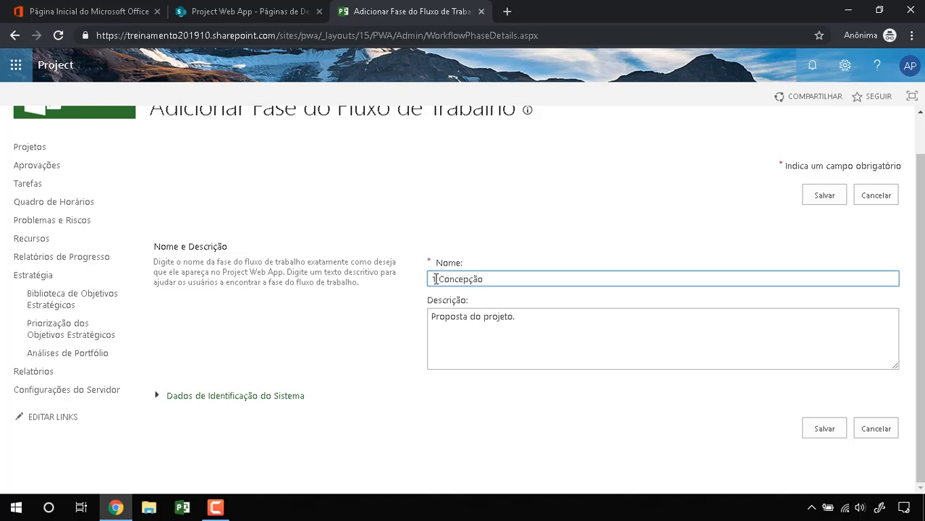
{"action": "left_click_drag", "start_coordinate": [432, 279], "coordinate": [437, 280]}
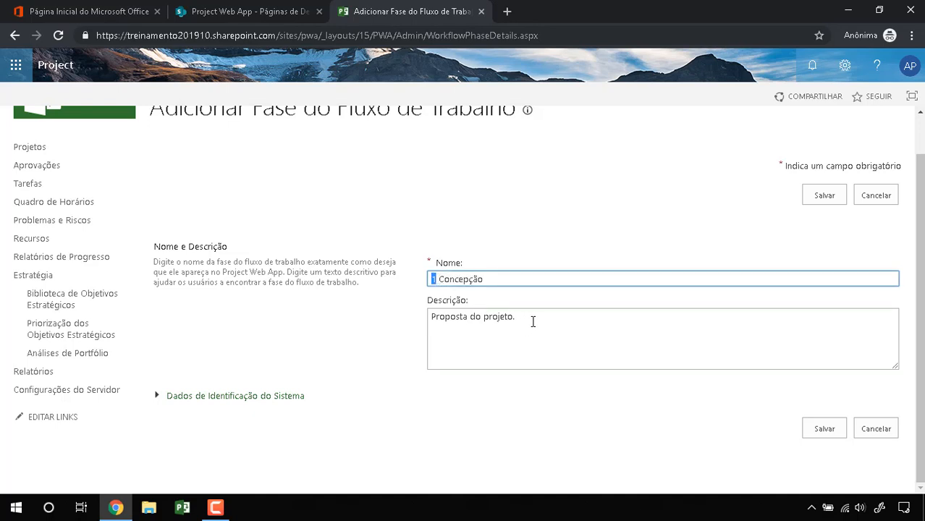
{"action": "left_click_drag", "start_coordinate": [533, 320], "coordinate": [439, 317]}
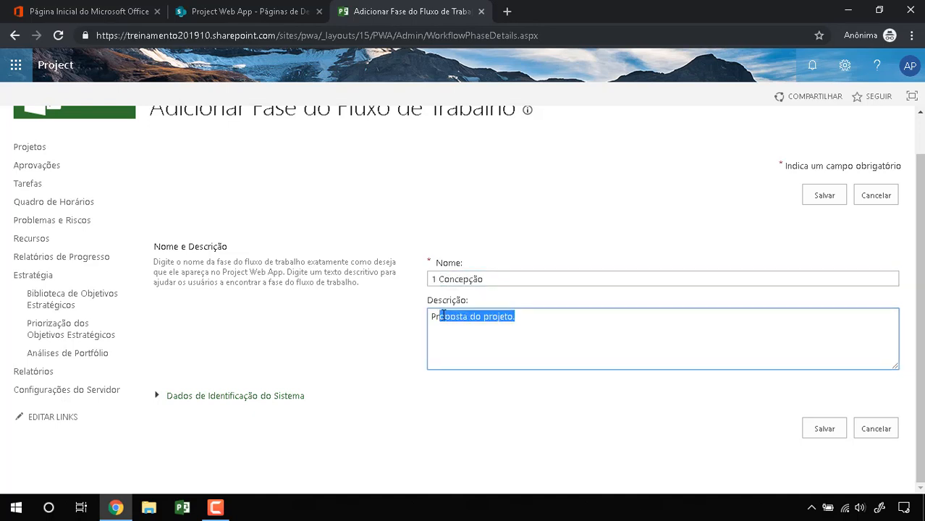
{"action": "left_click", "coordinate": [826, 429]}
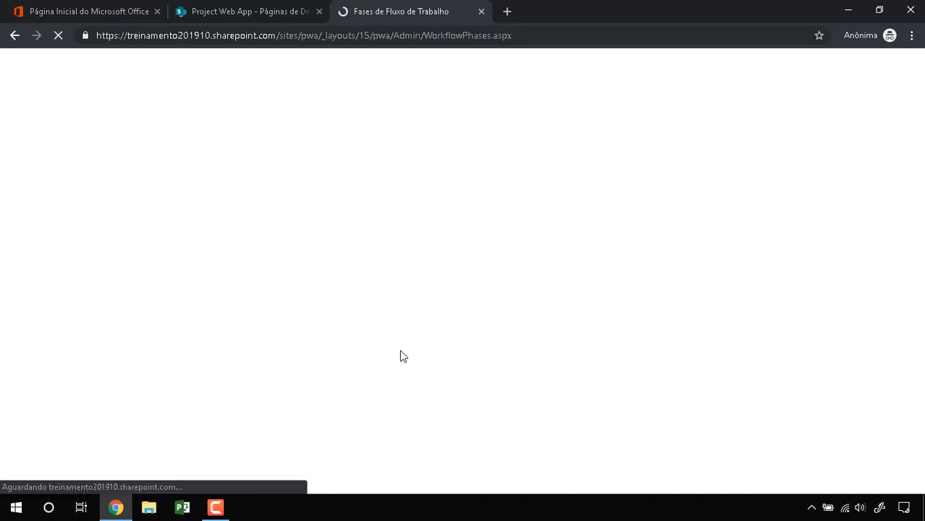
- Create and save a workflow phase named "2 Detalhamento" with the description "Planejamento do projeto."
{"action": "left_click", "coordinate": [205, 204]}
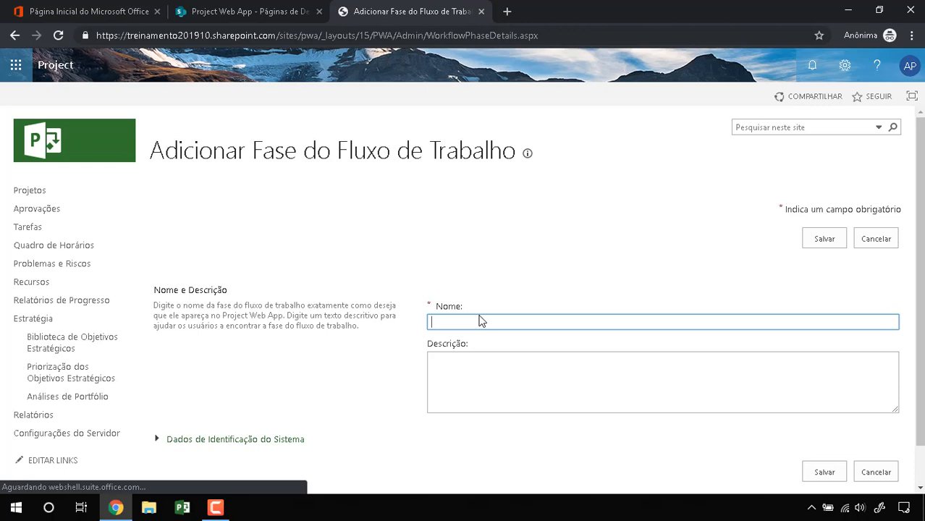
{"action": "type", "text": "2 Detalhamento"}
{"action": "left_click", "coordinate": [480, 381]}
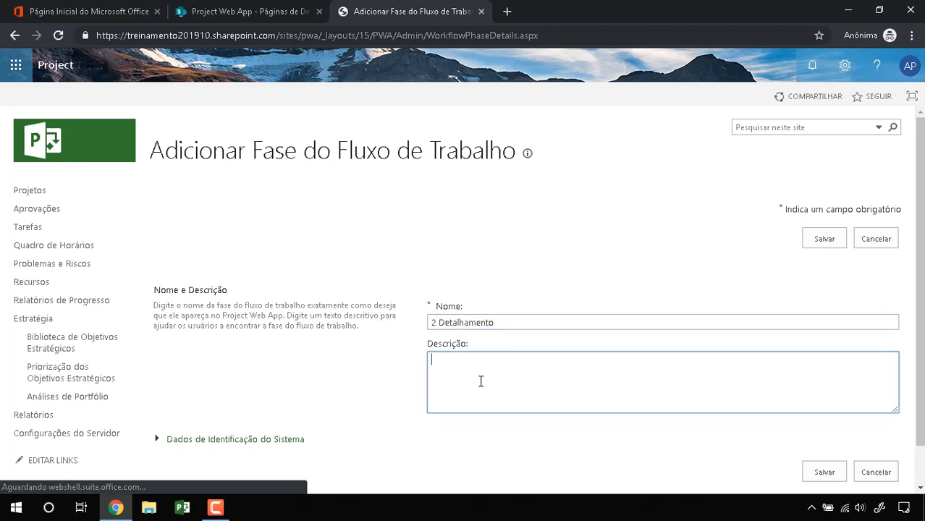
{"action": "type", "text": "Planejamento do projeto."}
{"action": "left_click", "coordinate": [821, 472]}
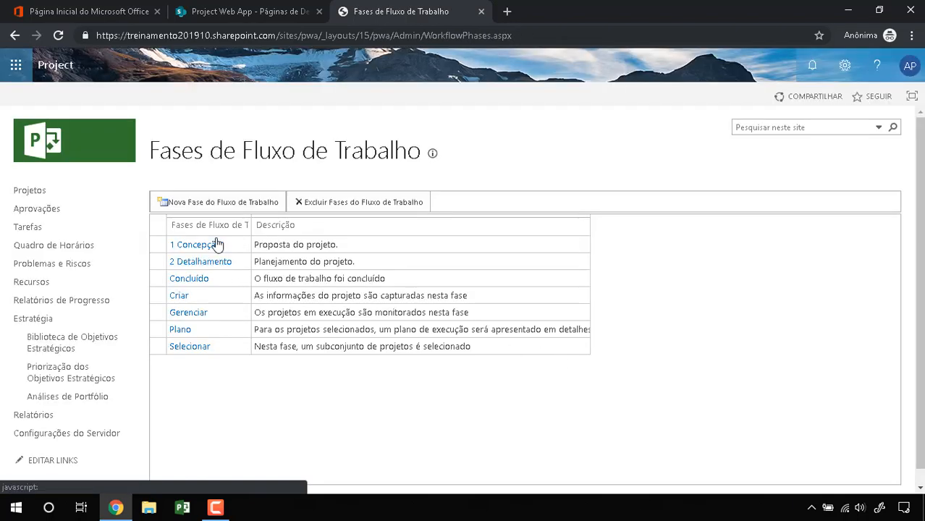
- Create and save a workflow phase named "3 Construção" with the description "Execuçao do Projeto."
{"action": "left_click", "coordinate": [211, 205]}
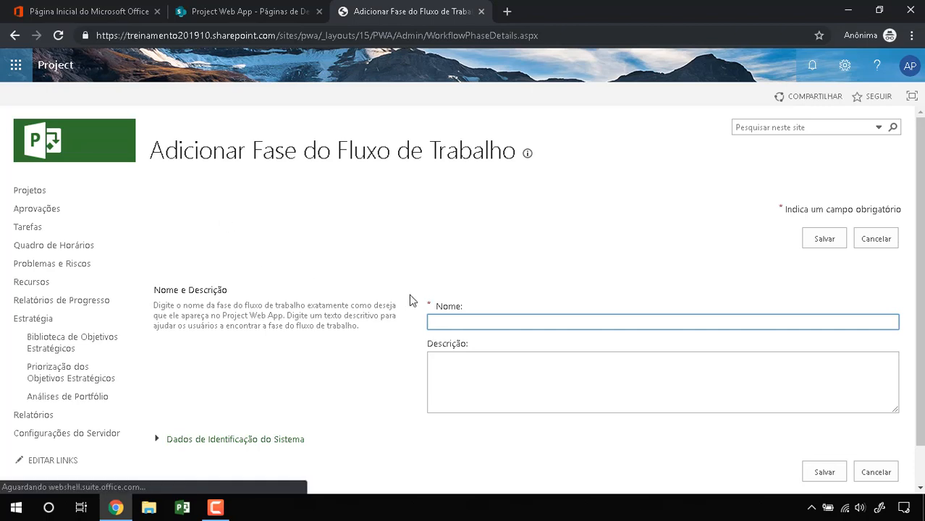
{"action": "type", "text": "3 Construcão"}
{"action": "key", "text": "Tab"}
{"action": "type", "text": "Execu"}
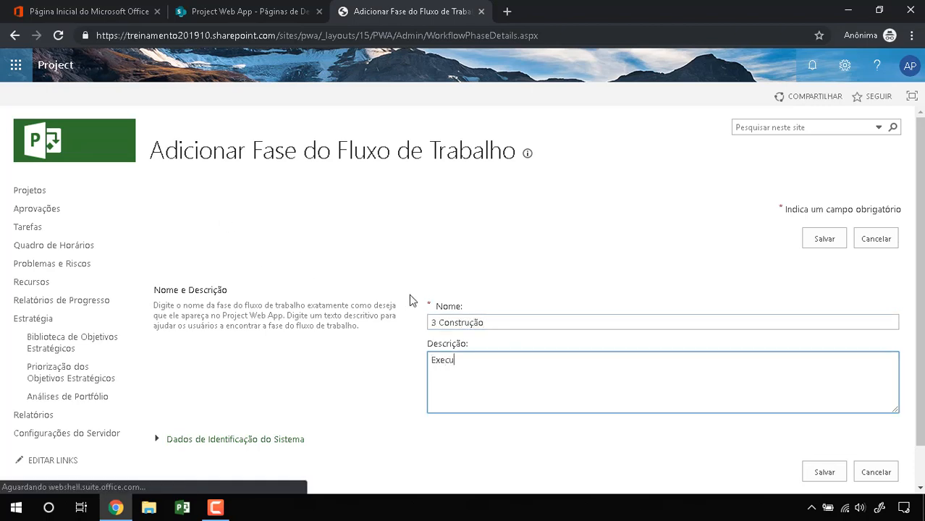
{"action": "type", "text": "çao do Projeto."}
{"action": "left_click", "coordinate": [837, 471]}
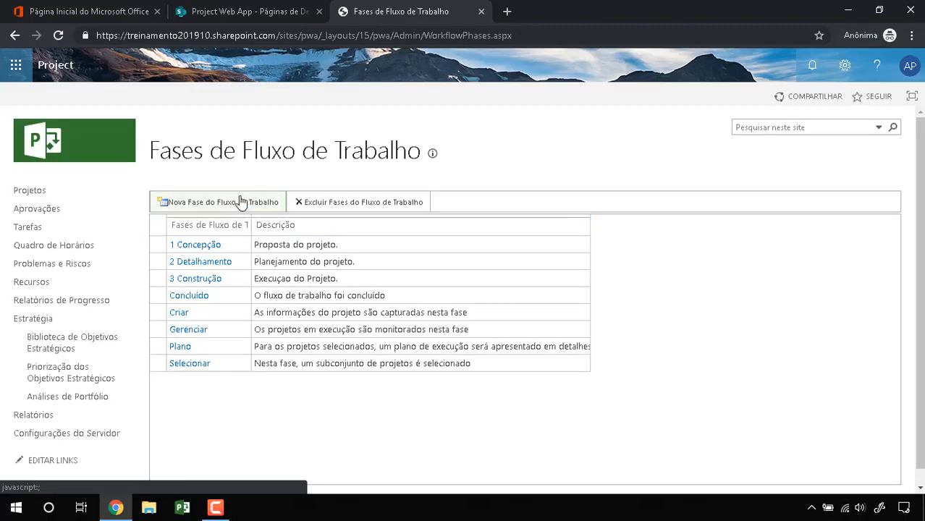
- Create and save a workflow phase named "4 Encerramento do Projeto" without a description
{"action": "left_click", "coordinate": [226, 205]}
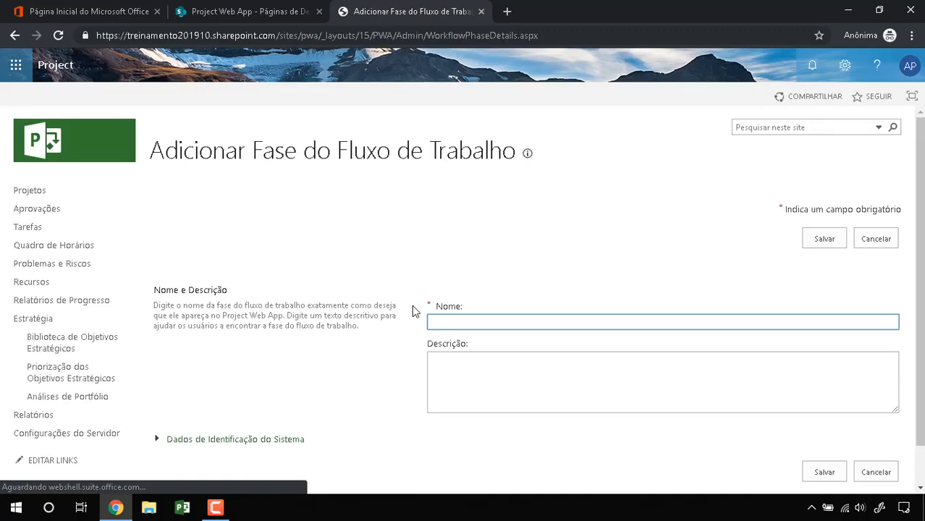
{"action": "type", "text": "4 Encerramento do "}
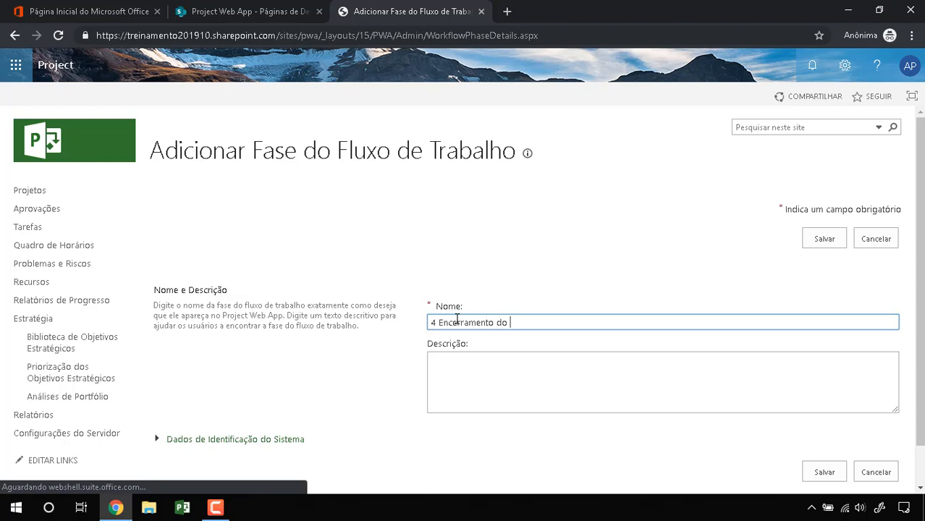
{"action": "type", "text": "Projeto"}
{"action": "left_click", "coordinate": [825, 474]}
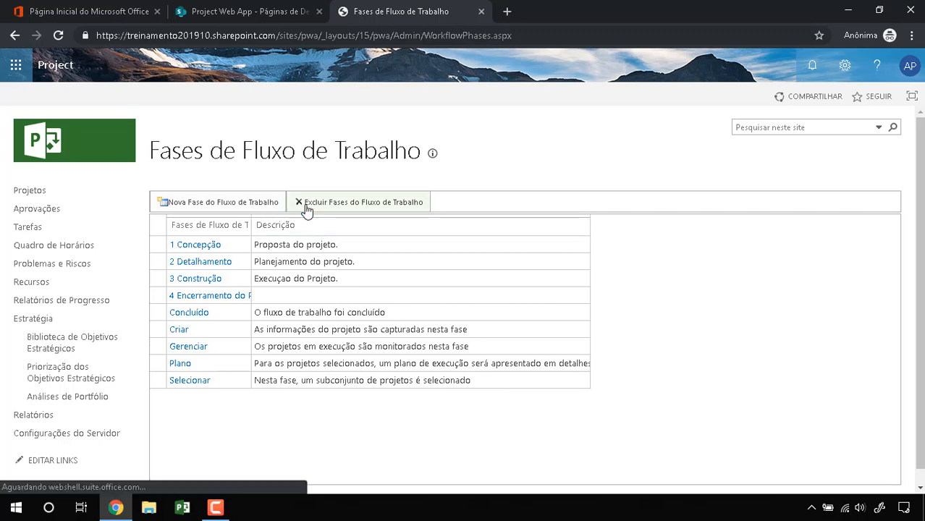
- Add the description "Aceitaçao final." to the phase "4 Encerramento do Projeto" and save it
{"action": "left_click", "coordinate": [253, 221]}
{"action": "left_click_drag", "start_coordinate": [252, 221], "coordinate": [325, 221]}
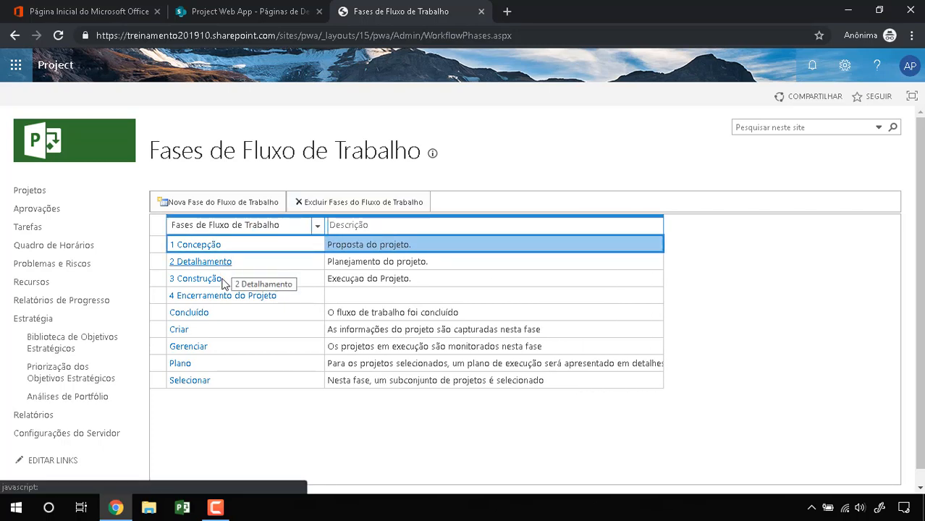
{"action": "left_click", "coordinate": [263, 301]}
{"action": "left_click", "coordinate": [534, 383]}
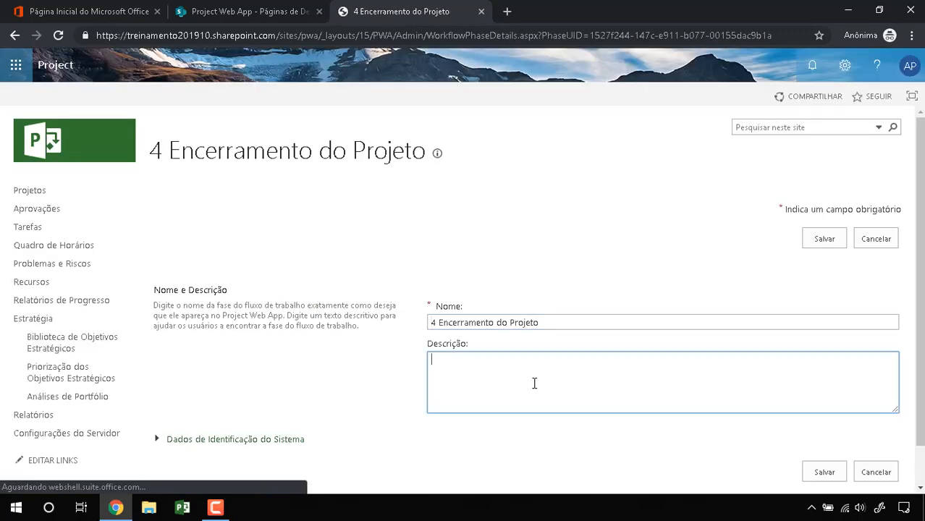
{"action": "type", "text": "fase"}
{"action": "key", "text": "BackSpace"}
{"action": "key", "text": "BackSpace"}
{"action": "key", "text": "BackSpace"}
{"action": "key", "text": "BackSpace"}
{"action": "type", "text": "a"}
{"action": "key", "text": "BackSpace"}
{"action": "type", "text": "Aceitacao final."}
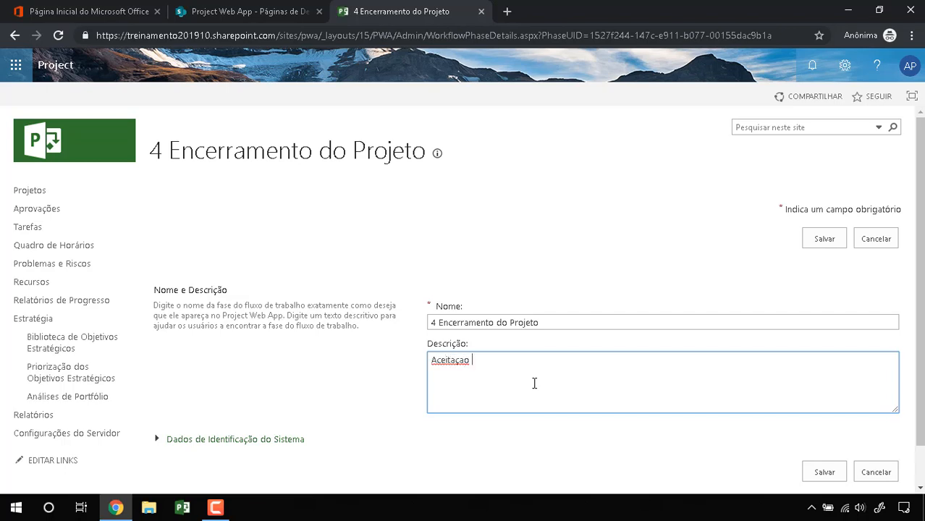
{"action": "left_click", "coordinate": [821, 471]}
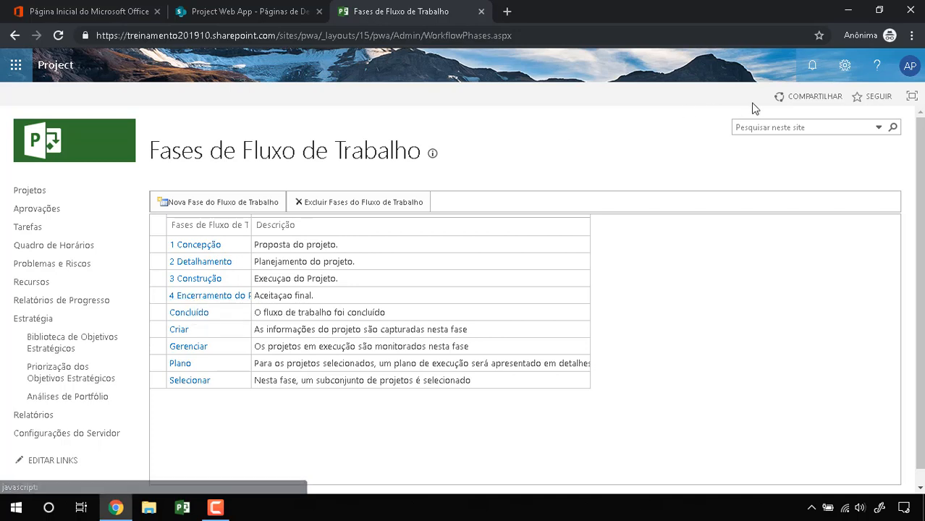
- Return to the PWA settings and open the workflow stages list (Estágios do Fluxo de Trabalho)
{"action": "left_click", "coordinate": [844, 67]}
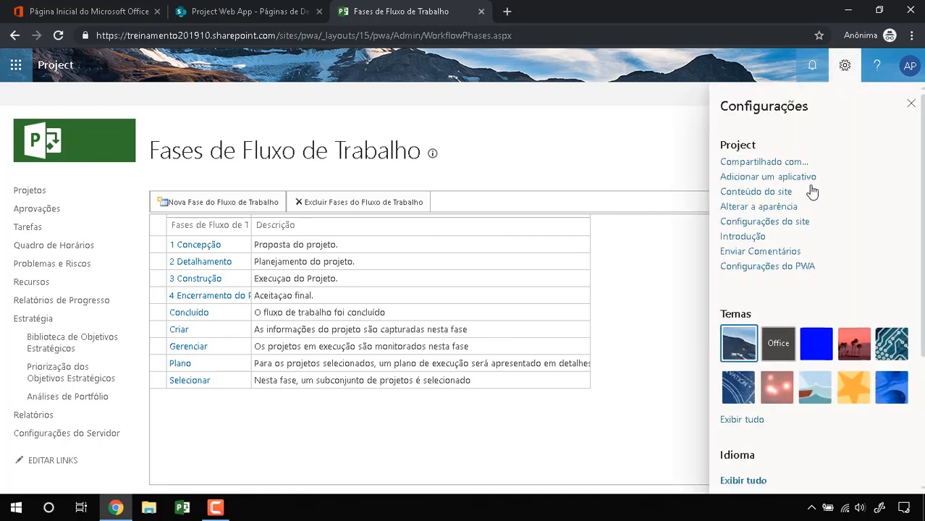
{"action": "left_click", "coordinate": [777, 267]}
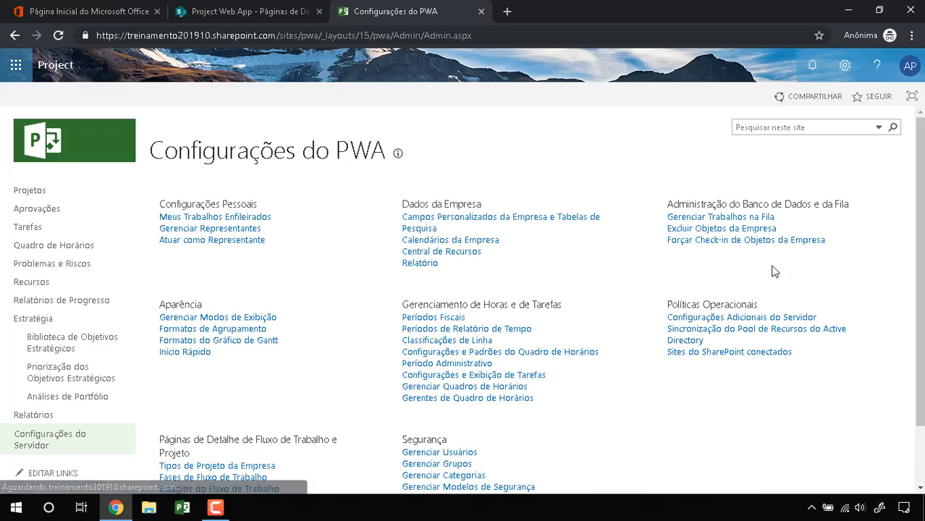
{"action": "scroll", "coordinate": [306, 392], "scroll_direction": "down", "scroll_amount": 2}
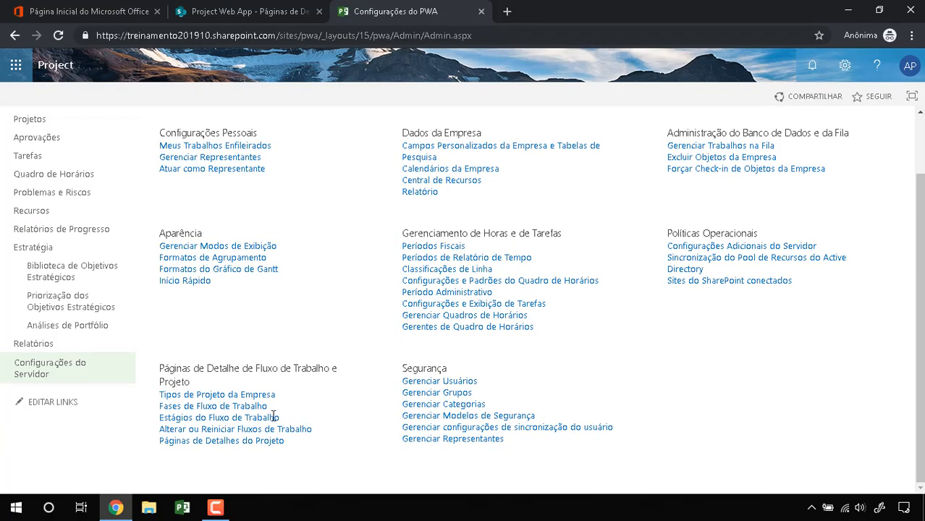
{"action": "left_click_drag", "start_coordinate": [278, 418], "coordinate": [161, 413]}
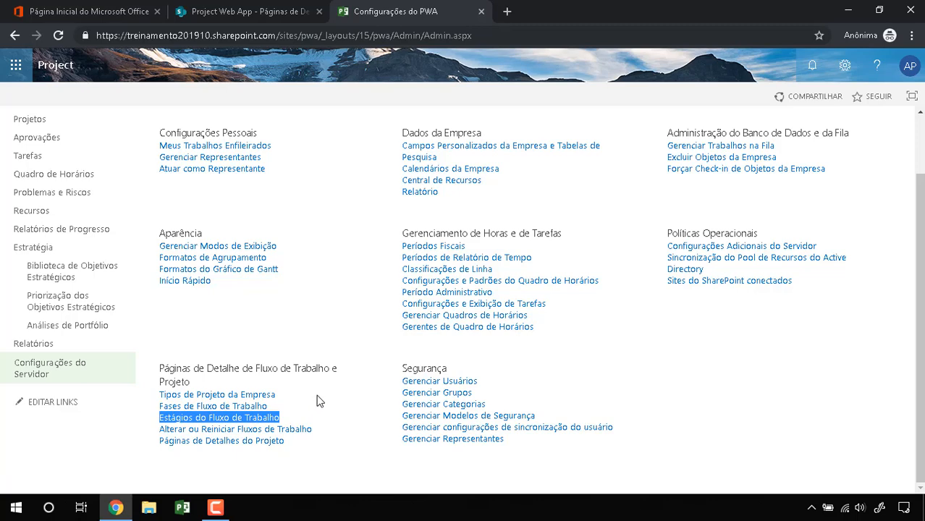
{"action": "left_click", "coordinate": [199, 418]}
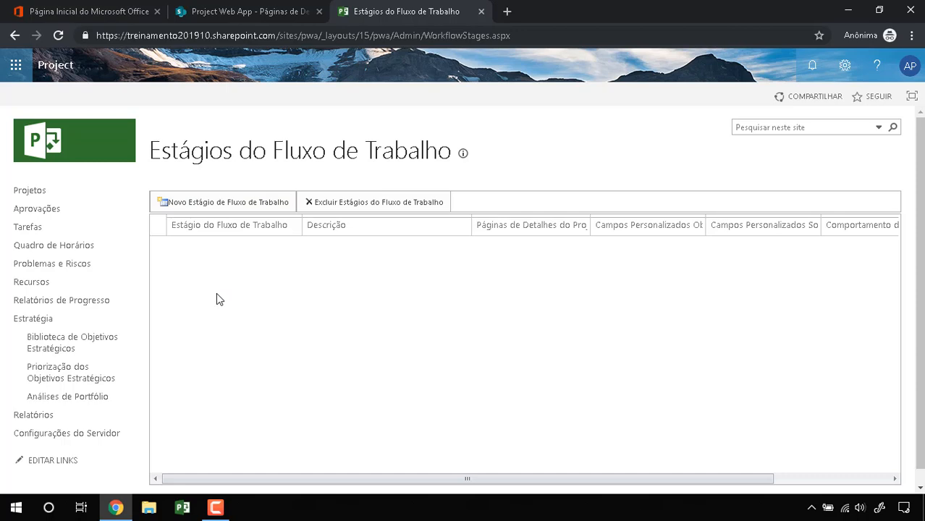
- Start a new workflow stage named "1-1 Proposta do Projeto" with the description "Incluir proposta inicial."
{"action": "left_click", "coordinate": [212, 206]}
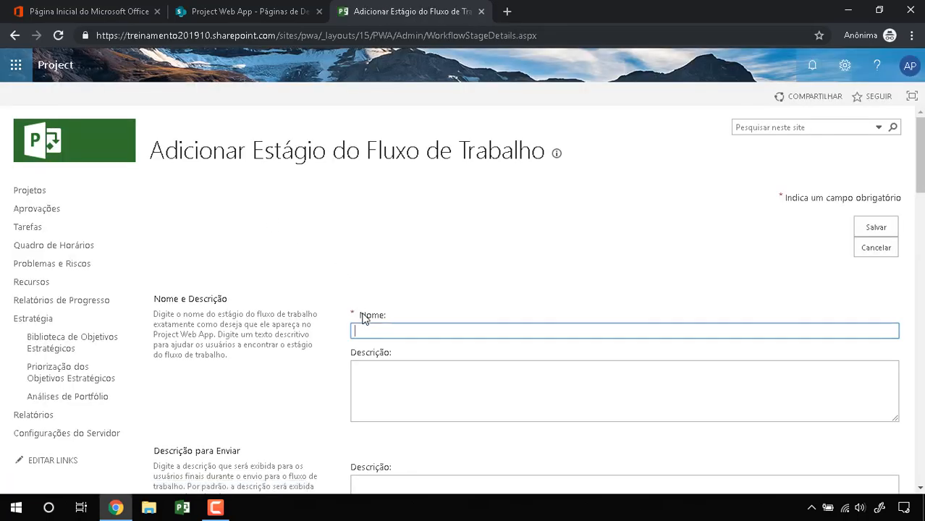
{"action": "type", "text": "1-1"}
{"action": "type", "text": "Proposta do Projeto"}
{"action": "key", "text": "Tab"}
{"action": "type", "text": "Incluir "}
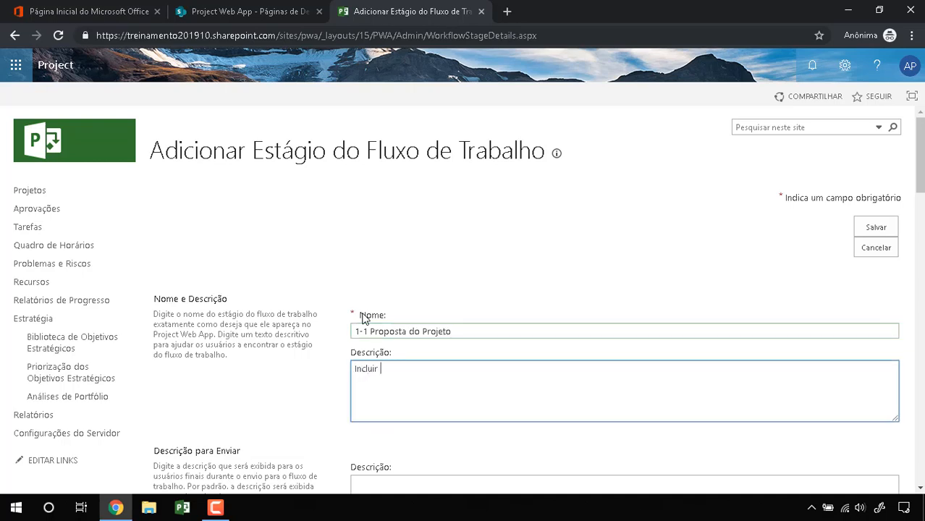
{"action": "type", "text": "proposta inicial."}
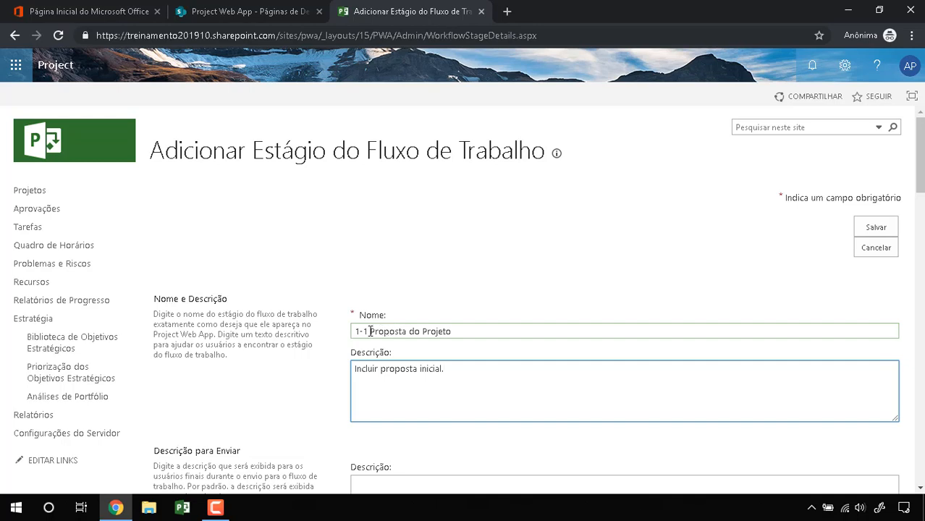
- Enter "Deseja enviar sua proposta para o PMO?" as the stage's submission description (Descrição para Enviar)
{"action": "left_click_drag", "start_coordinate": [370, 331], "coordinate": [463, 331]}
{"action": "scroll", "coordinate": [463, 330], "scroll_direction": "down", "scroll_amount": 2}
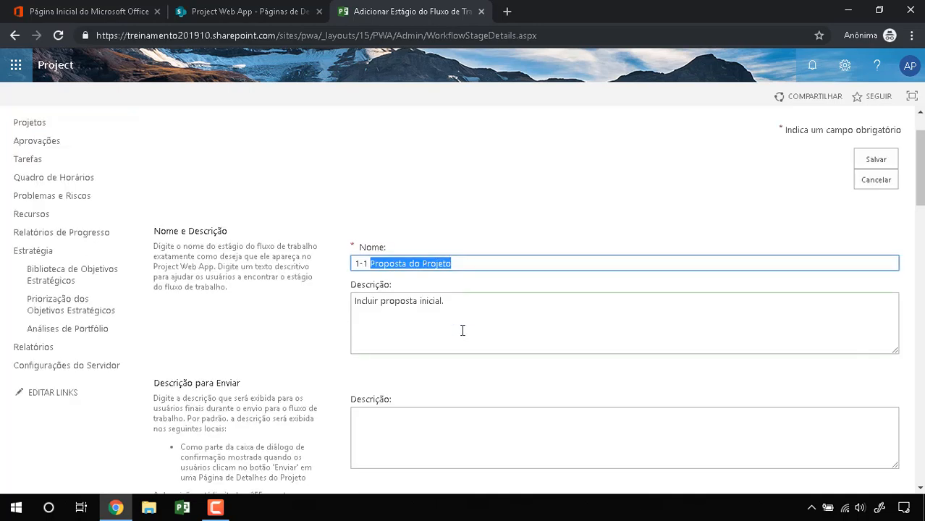
{"action": "left_click", "coordinate": [174, 314]}
{"action": "left_click_drag", "start_coordinate": [174, 313], "coordinate": [241, 326]}
{"action": "left_click", "coordinate": [271, 343]}
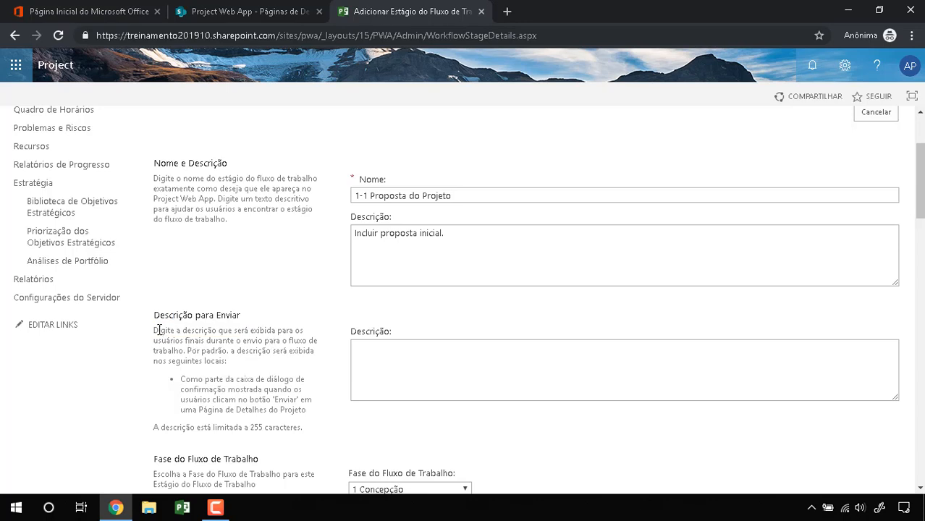
{"action": "left_click_drag", "start_coordinate": [158, 330], "coordinate": [228, 359]}
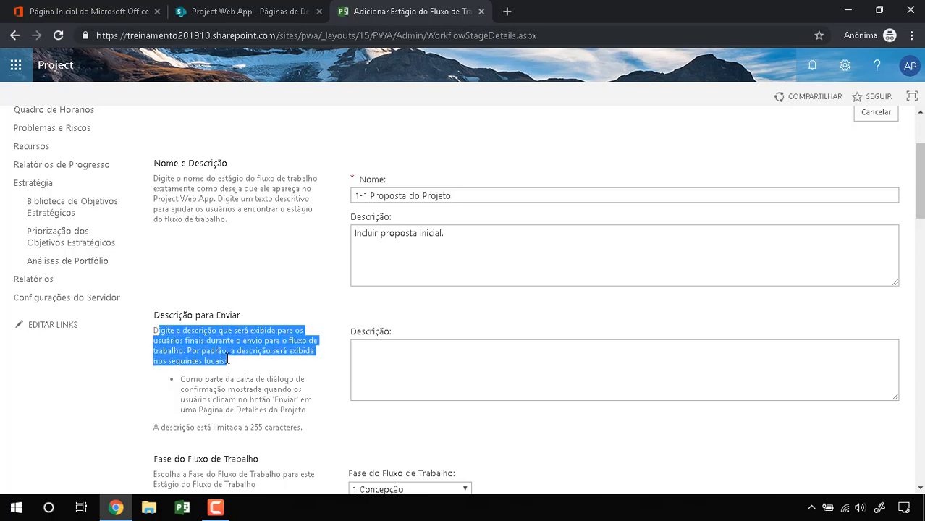
{"action": "left_click", "coordinate": [378, 364]}
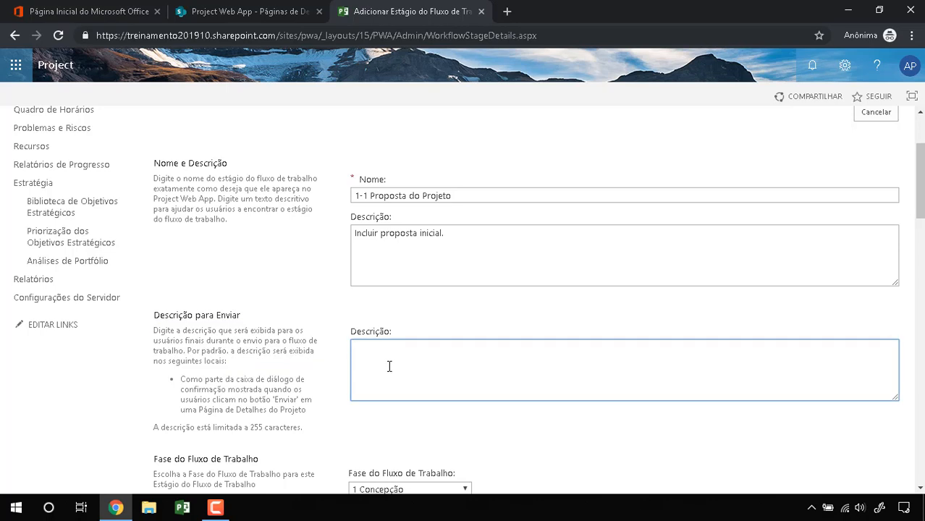
{"action": "type", "text": "Deseja enviar sua proposta para o PMO?"}
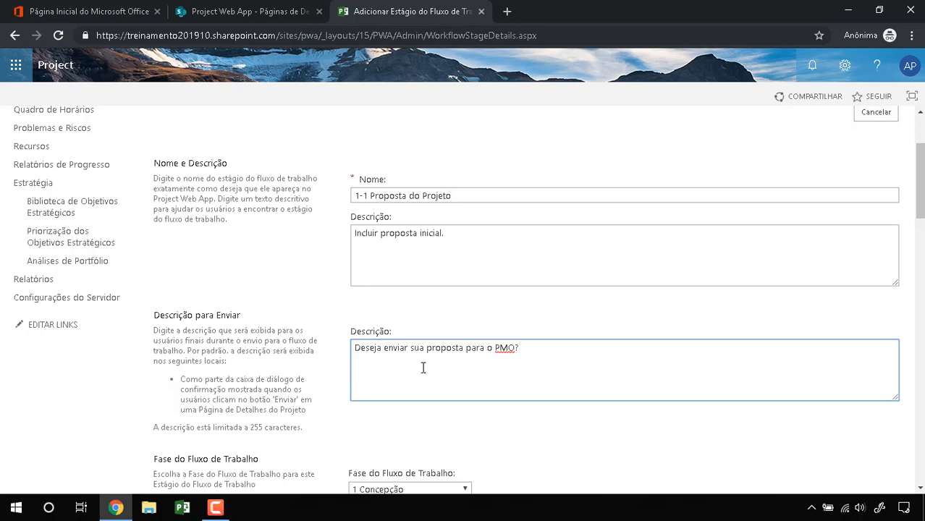
{"action": "left_click_drag", "start_coordinate": [537, 356], "coordinate": [353, 350]}
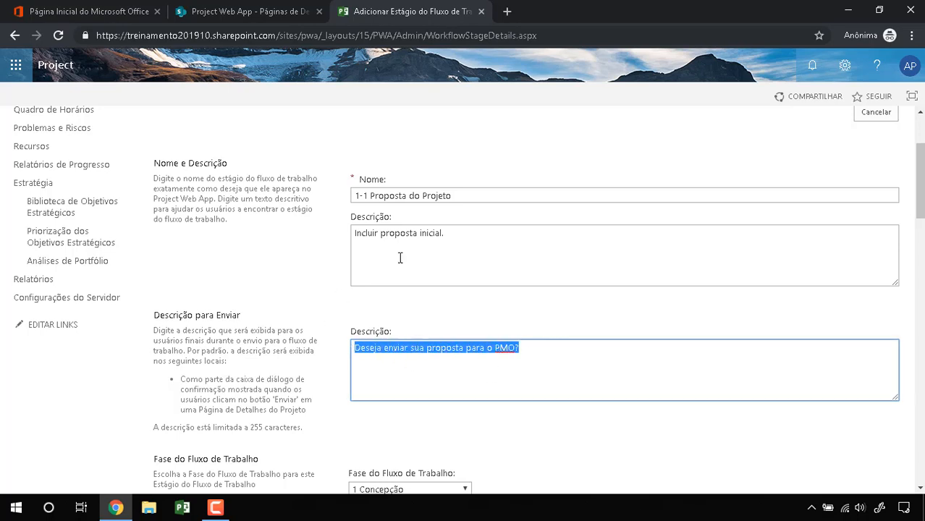
{"action": "left_click_drag", "start_coordinate": [468, 199], "coordinate": [344, 205]}
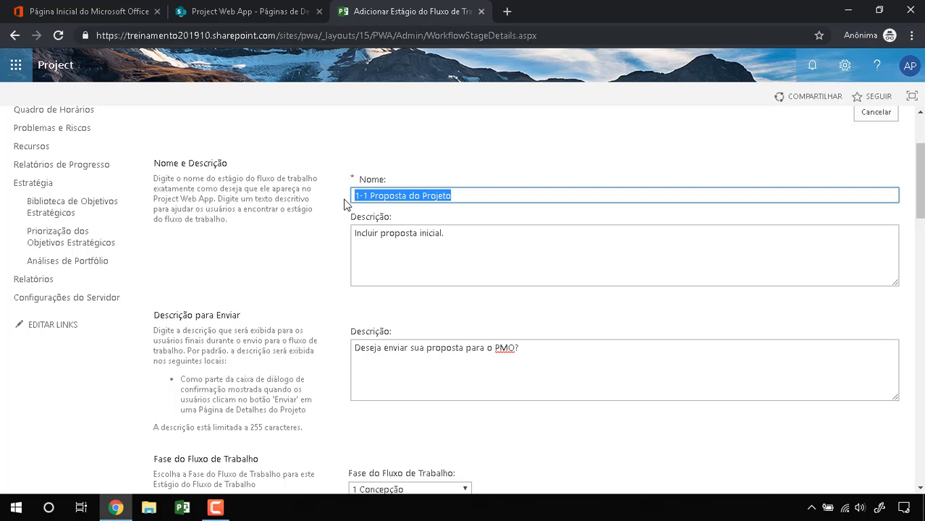
{"action": "left_click_drag", "start_coordinate": [467, 247], "coordinate": [328, 239]}
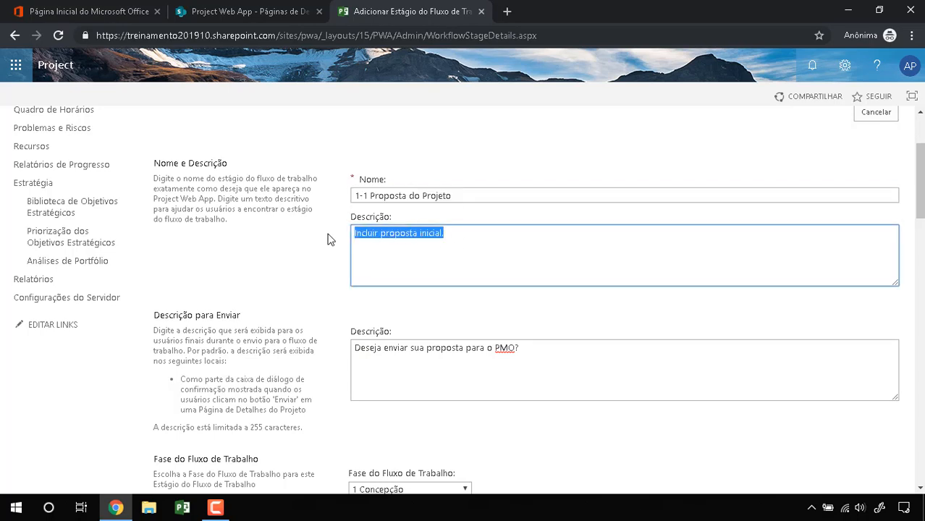
{"action": "left_click_drag", "start_coordinate": [548, 359], "coordinate": [342, 355]}
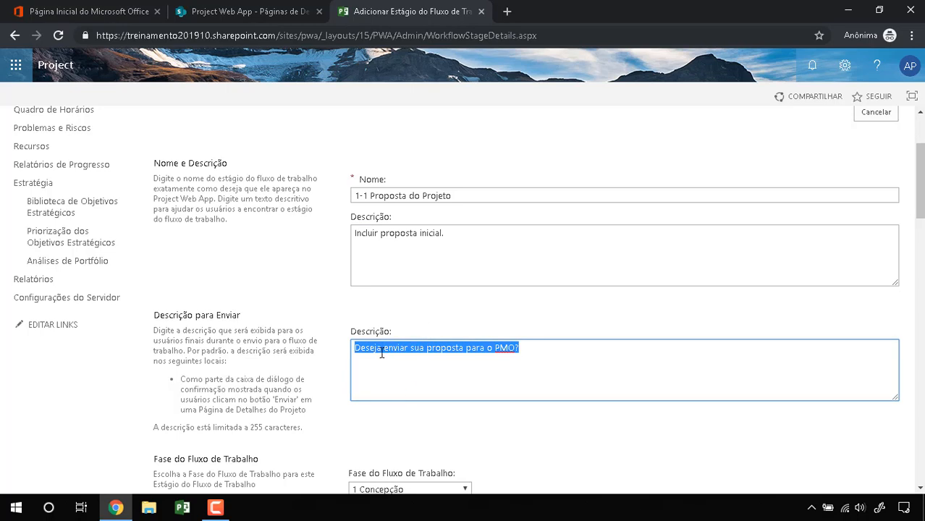
- Assign the stage to the phase "1 Concepção" with "Status do Estágio do Fluxo de Trabalho" as its status page
{"action": "scroll", "coordinate": [381, 353], "scroll_direction": "down", "scroll_amount": 1}
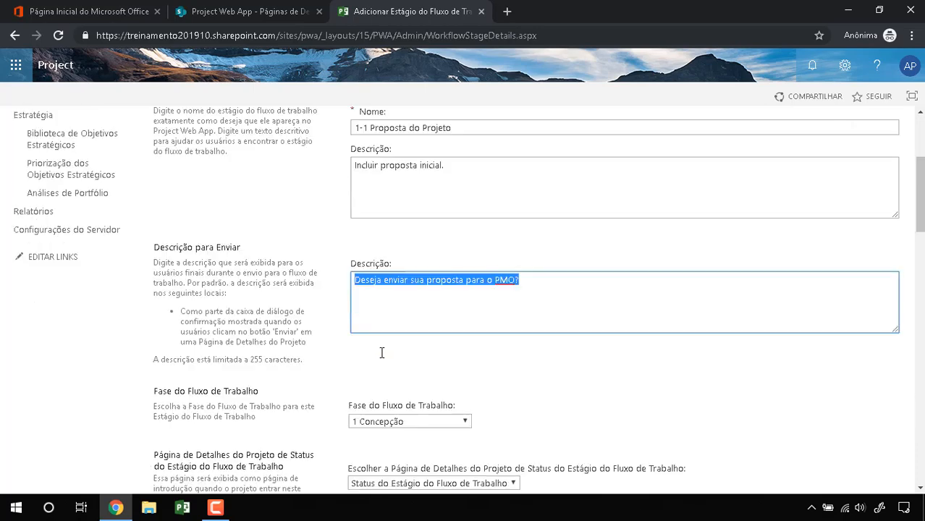
{"action": "scroll", "coordinate": [422, 293], "scroll_direction": "down", "scroll_amount": 2}
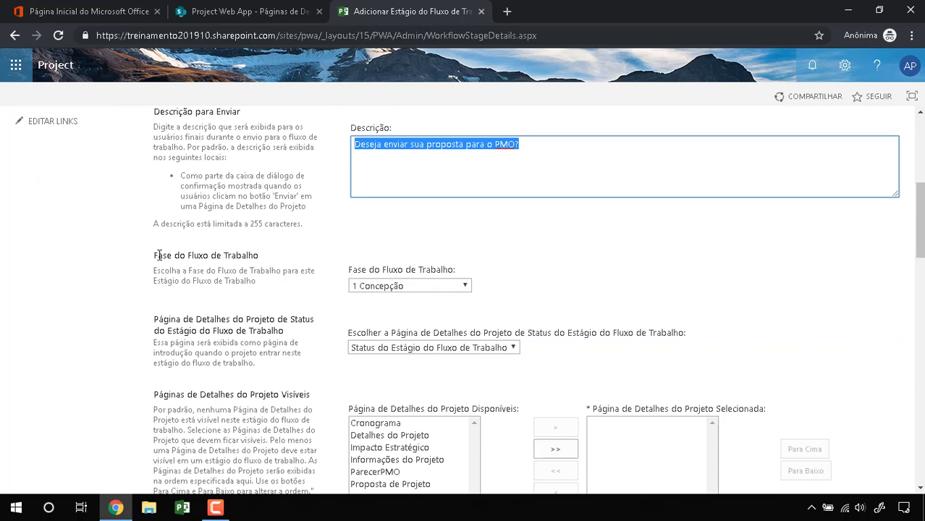
{"action": "left_click_drag", "start_coordinate": [158, 256], "coordinate": [268, 284]}
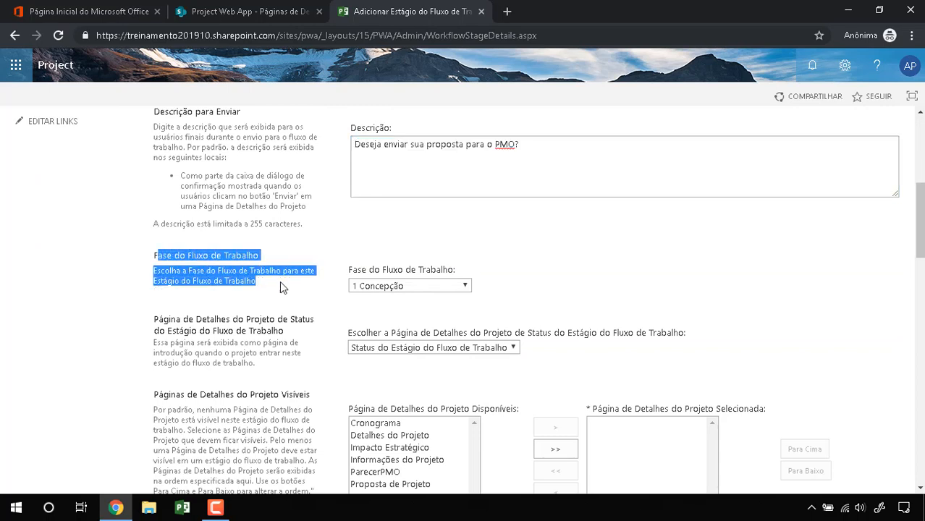
{"action": "left_click", "coordinate": [279, 281]}
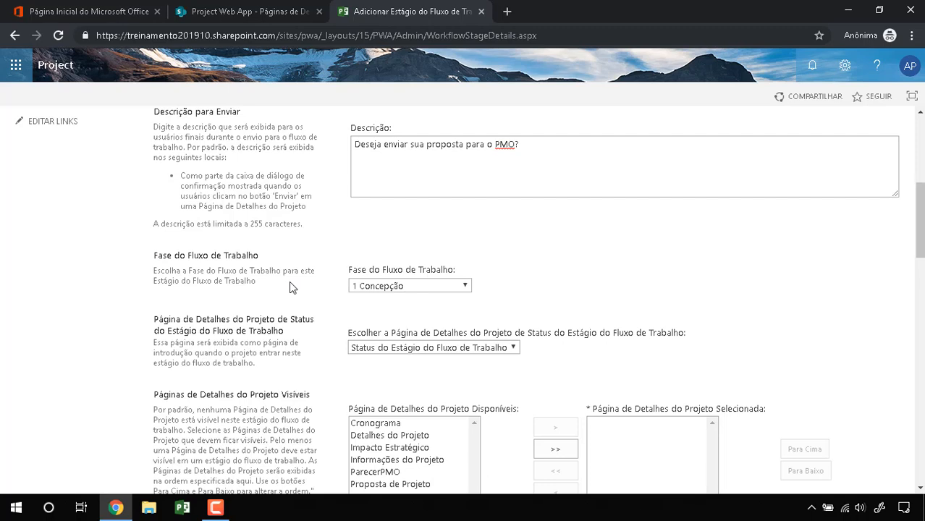
{"action": "left_click", "coordinate": [401, 286]}
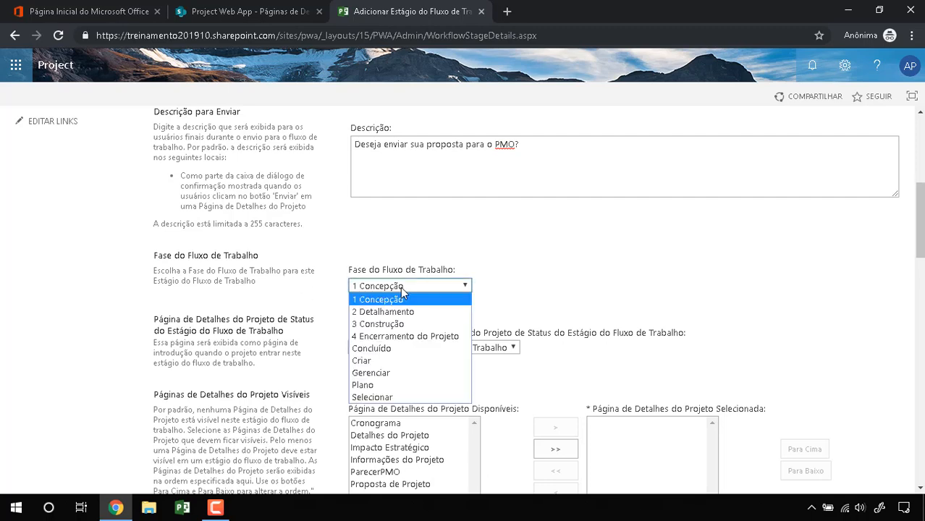
{"action": "left_click", "coordinate": [402, 288]}
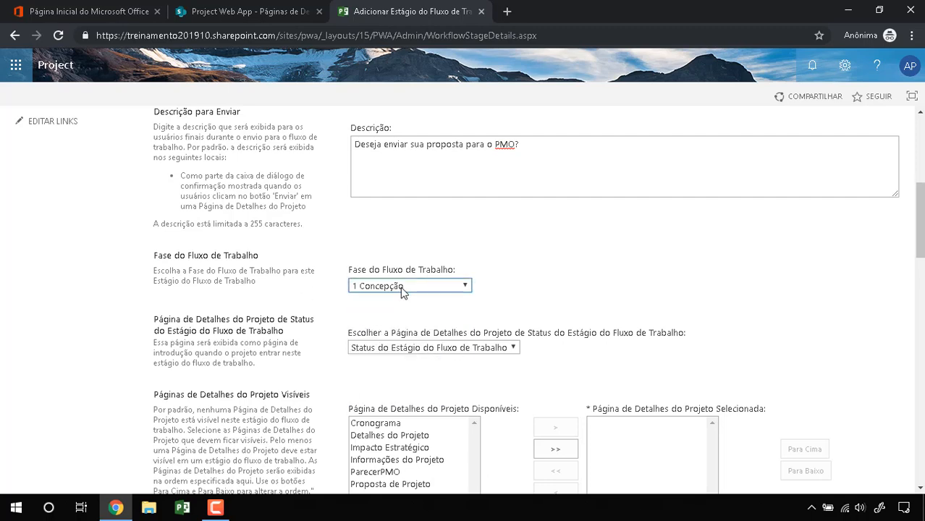
{"action": "scroll", "coordinate": [471, 275], "scroll_direction": "down", "scroll_amount": 1}
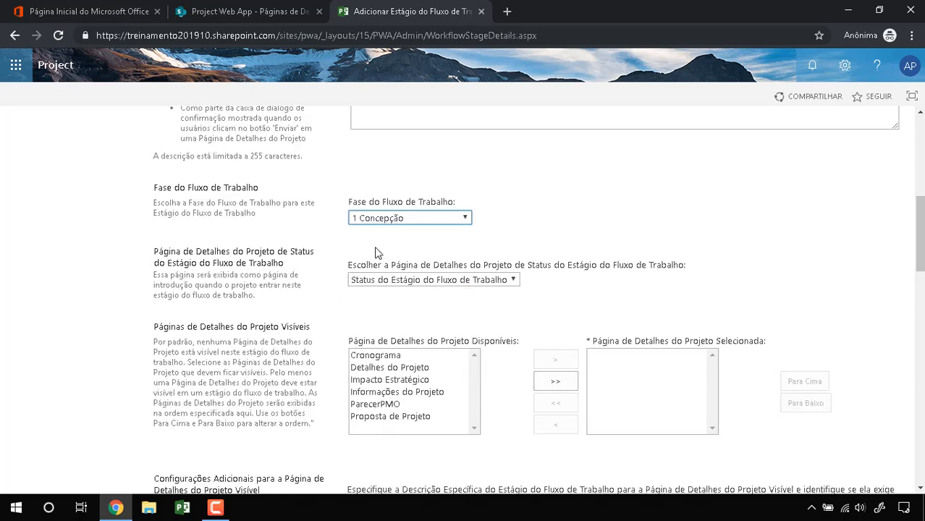
{"action": "left_click", "coordinate": [388, 281]}
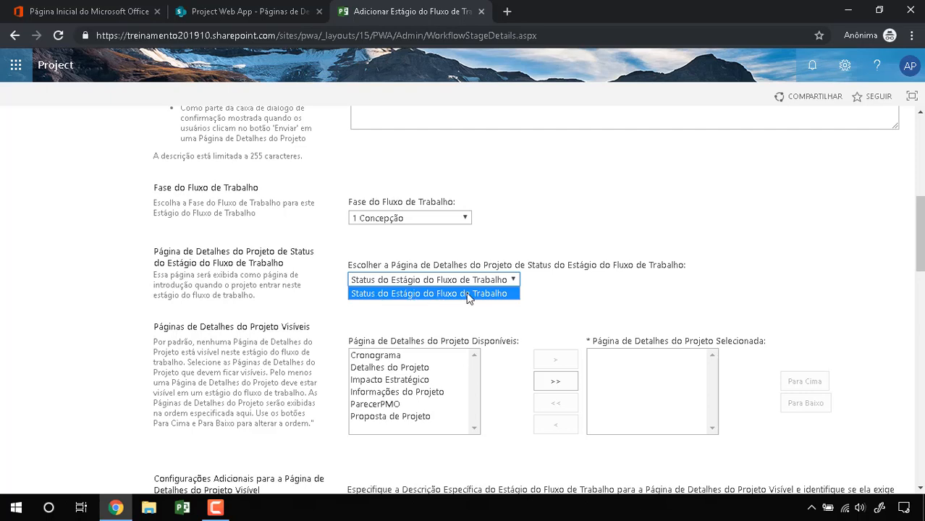
{"action": "left_click", "coordinate": [511, 283]}
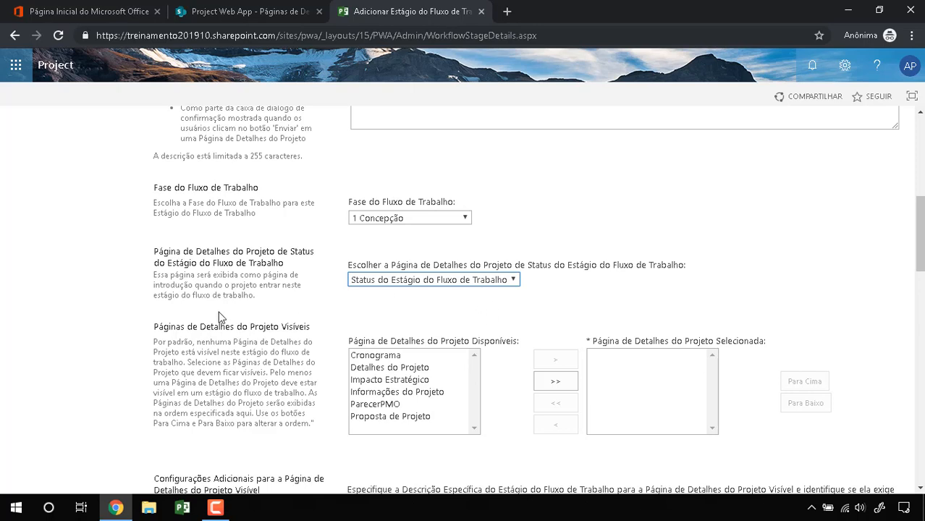
- Add "Proposta de Projeto" to the stage's selected visible project detail pages
{"action": "left_click_drag", "start_coordinate": [154, 327], "coordinate": [304, 330]}
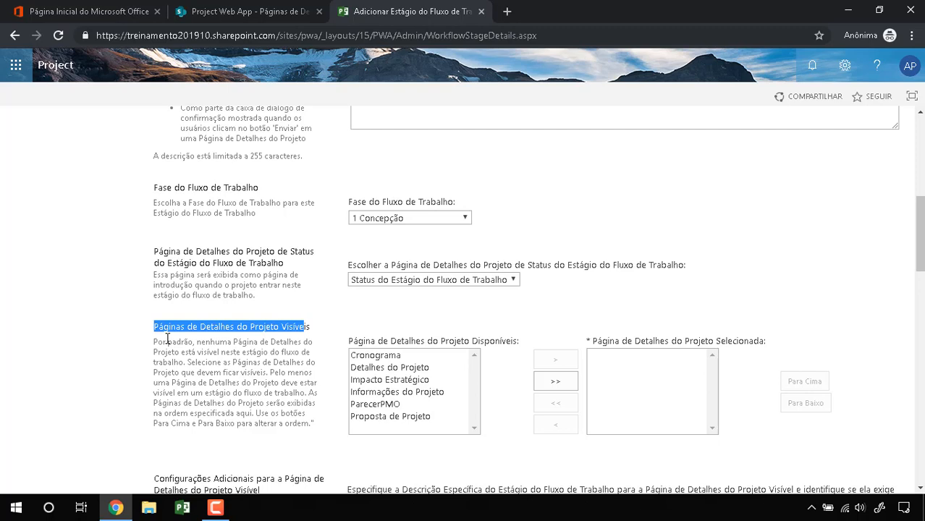
{"action": "scroll", "coordinate": [167, 338], "scroll_direction": "down", "scroll_amount": 1}
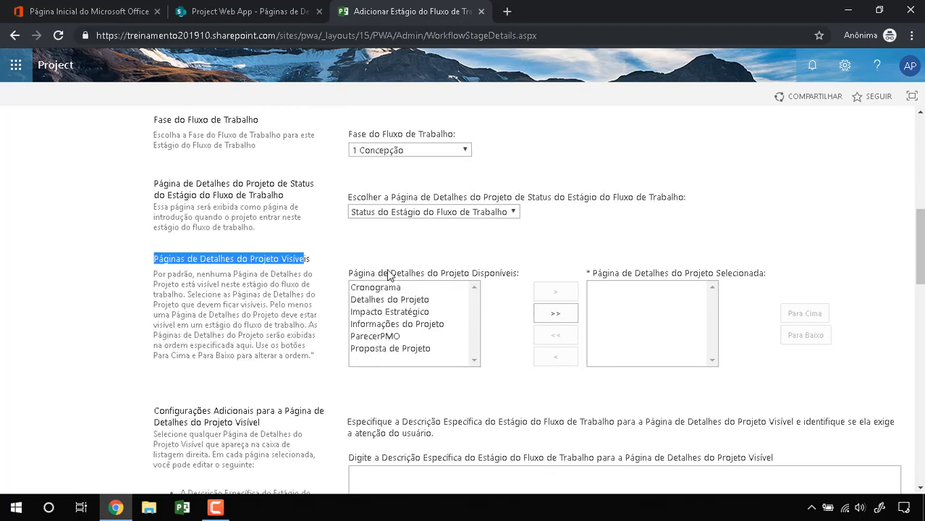
{"action": "left_click", "coordinate": [383, 350]}
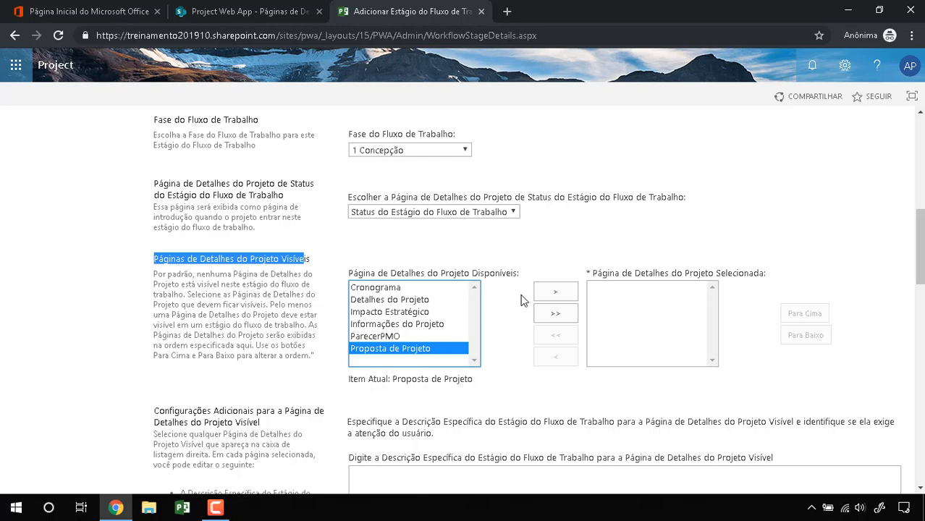
{"action": "left_click", "coordinate": [552, 292]}
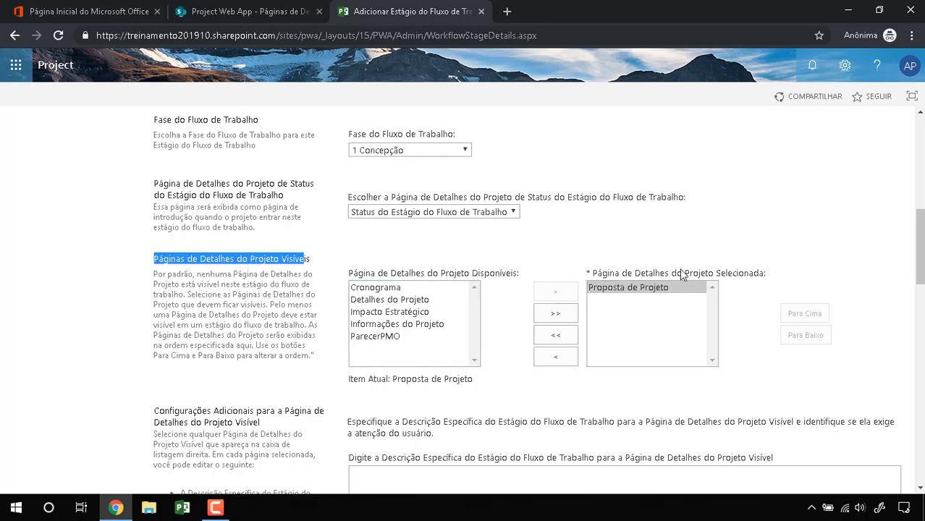
- Make the custom fields "Escopo Preliminar" and "Custo Estimado" required for this stage
{"action": "scroll", "coordinate": [649, 293], "scroll_direction": "down", "scroll_amount": 2}
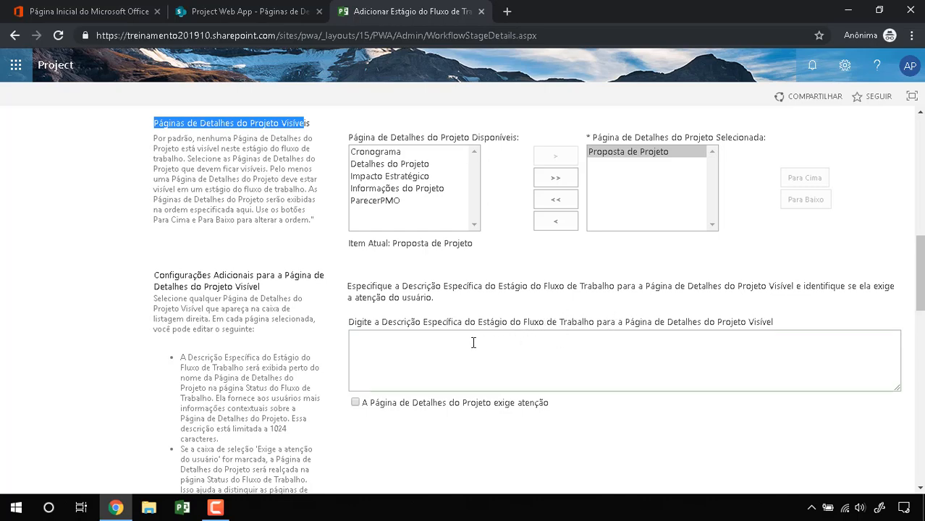
{"action": "scroll", "coordinate": [470, 344], "scroll_direction": "down", "scroll_amount": 4}
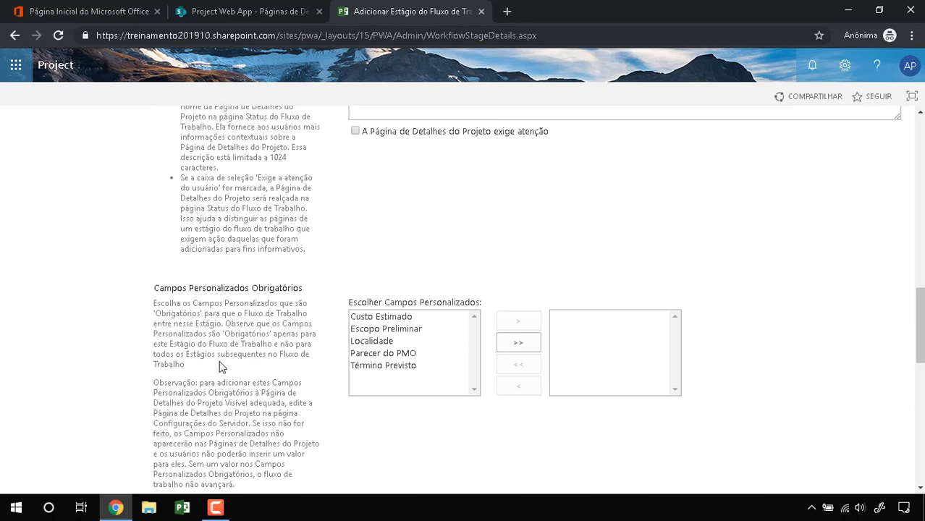
{"action": "scroll", "coordinate": [199, 339], "scroll_direction": "down", "scroll_amount": 1}
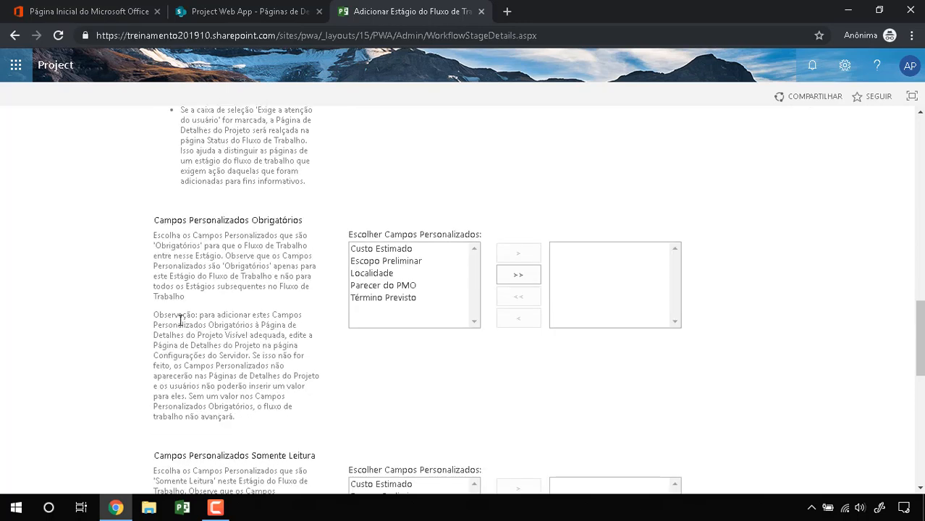
{"action": "scroll", "coordinate": [181, 321], "scroll_direction": "down", "scroll_amount": 1}
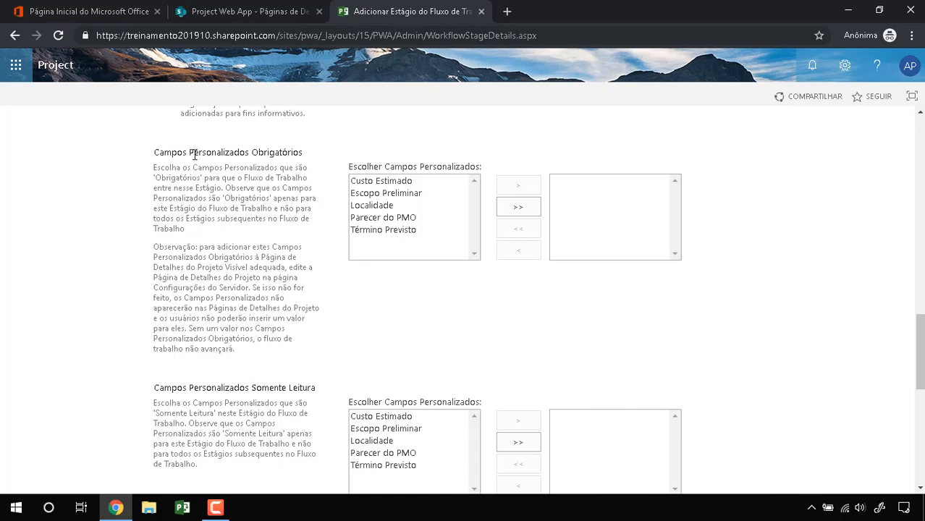
{"action": "left_click_drag", "start_coordinate": [193, 152], "coordinate": [254, 156]}
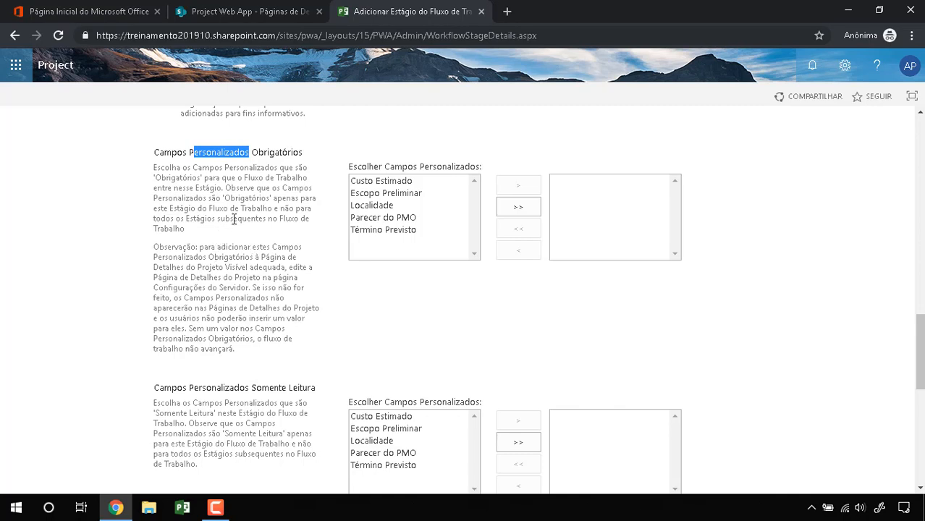
{"action": "left_click", "coordinate": [265, 166]}
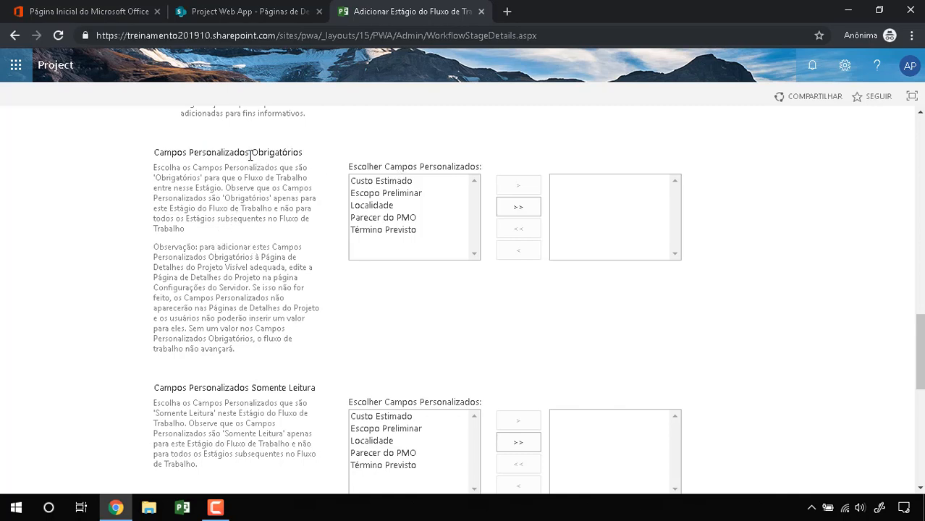
{"action": "left_click_drag", "start_coordinate": [250, 152], "coordinate": [303, 150]}
{"action": "left_click", "coordinate": [395, 192]}
{"action": "left_click", "coordinate": [515, 185]}
{"action": "left_click", "coordinate": [439, 190]}
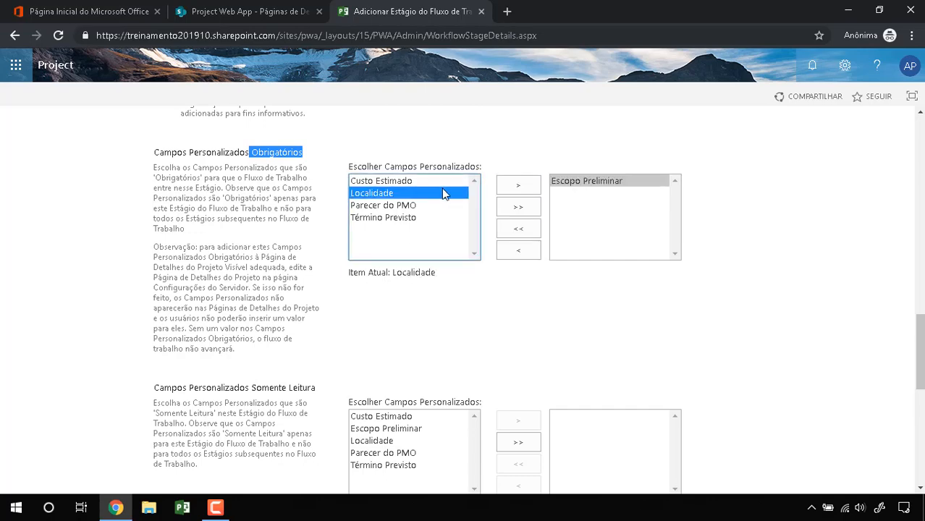
{"action": "left_click", "coordinate": [444, 182]}
{"action": "left_click", "coordinate": [499, 185]}
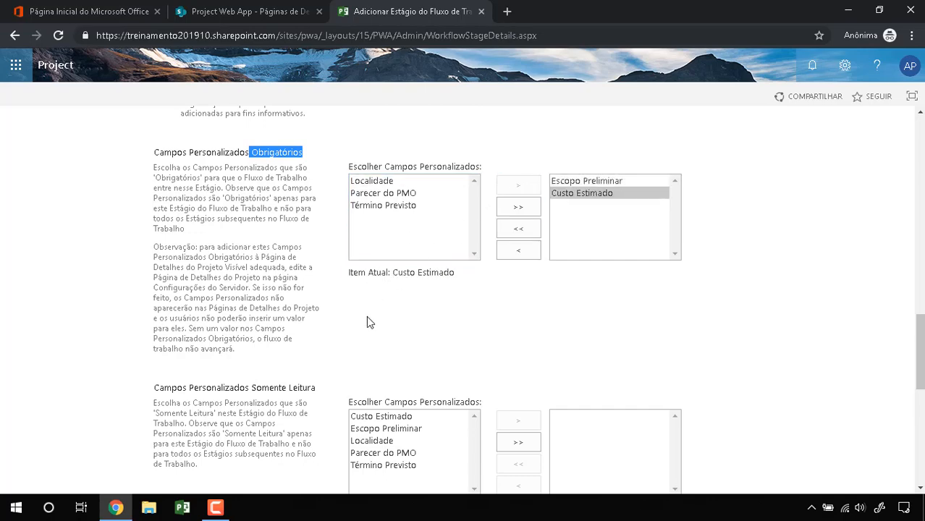
- Compare the stage's required and read-only custom field sections, and look over the strategic impact behaviour options
{"action": "scroll", "coordinate": [367, 320], "scroll_direction": "down", "scroll_amount": 2}
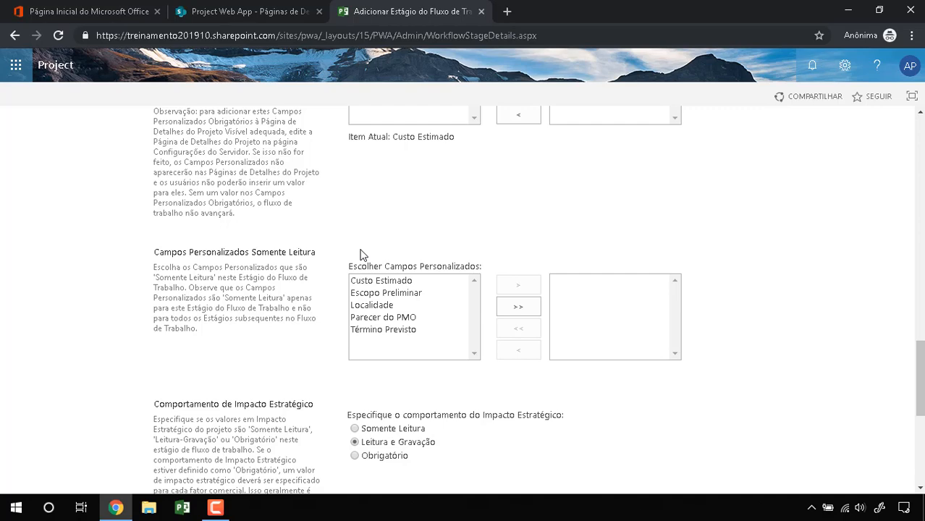
{"action": "scroll", "coordinate": [362, 255], "scroll_direction": "up", "scroll_amount": 1}
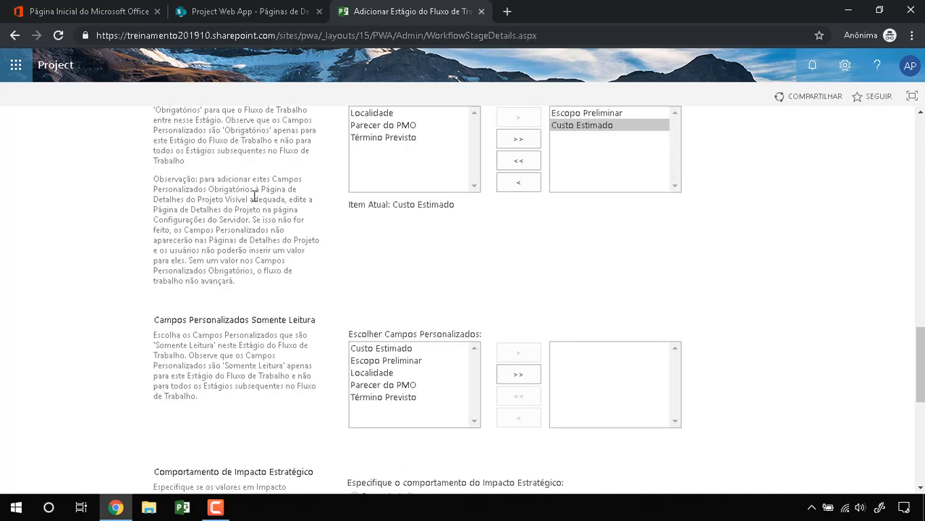
{"action": "scroll", "coordinate": [246, 190], "scroll_direction": "up", "scroll_amount": 1}
{"action": "left_click_drag", "start_coordinate": [215, 158], "coordinate": [268, 172]}
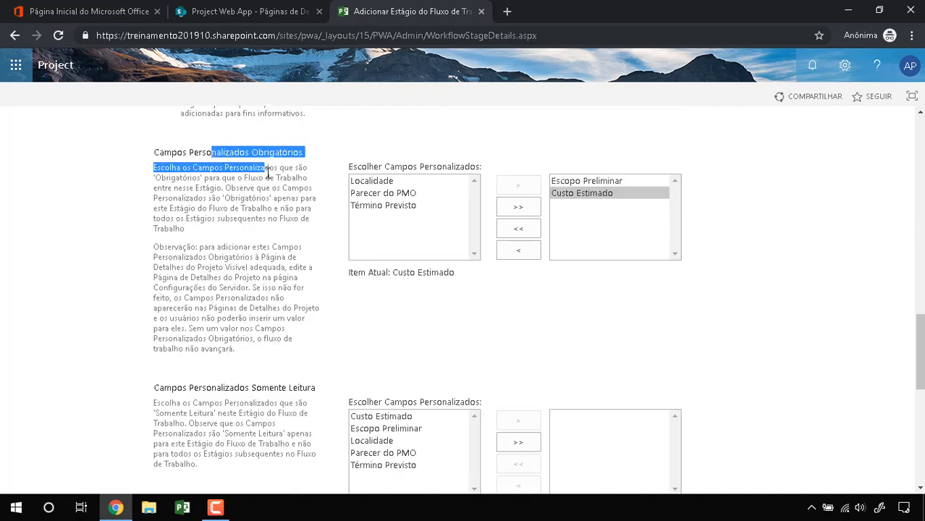
{"action": "scroll", "coordinate": [268, 172], "scroll_direction": "down", "scroll_amount": 2}
{"action": "left_click_drag", "start_coordinate": [229, 252], "coordinate": [269, 272]}
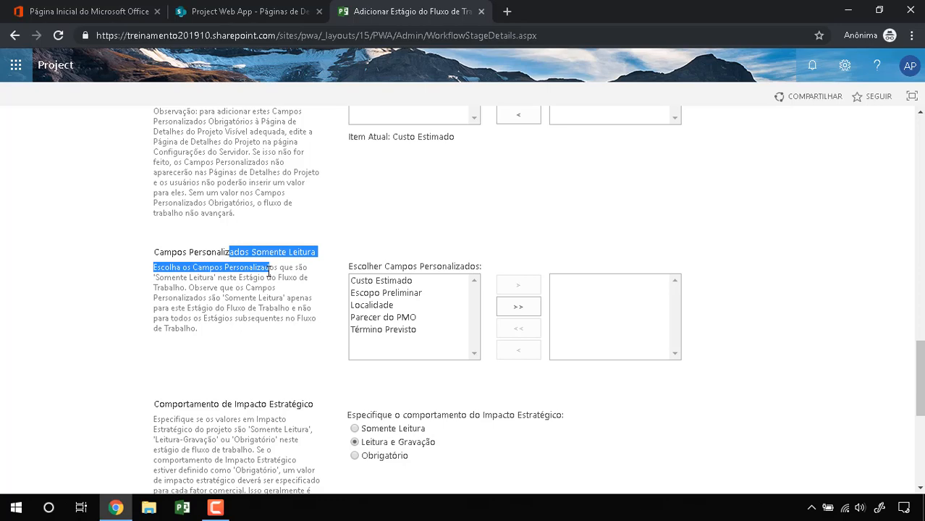
{"action": "scroll", "coordinate": [269, 271], "scroll_direction": "down", "scroll_amount": 1}
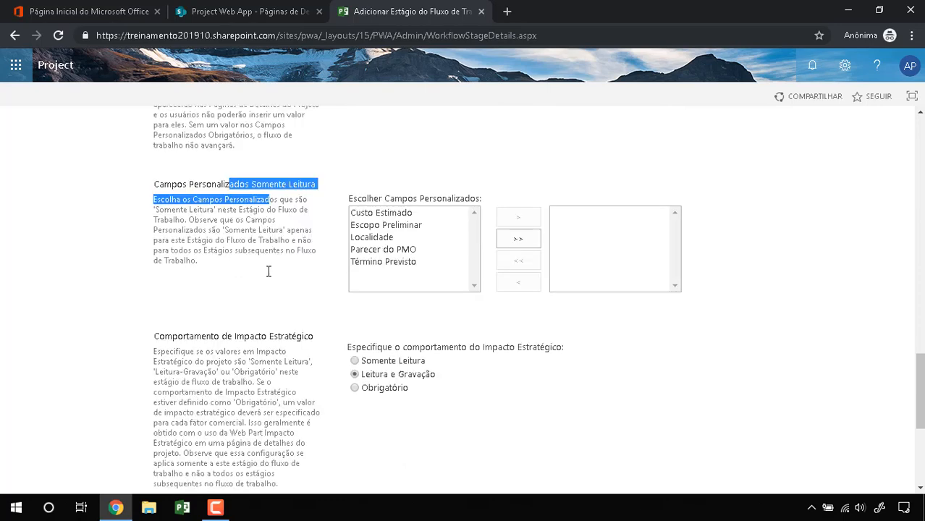
- Try the "Obrigatório" strategic impact behaviour for the stage, and return it to "Leitura e Gravação"
{"action": "scroll", "coordinate": [275, 270], "scroll_direction": "down", "scroll_amount": 2}
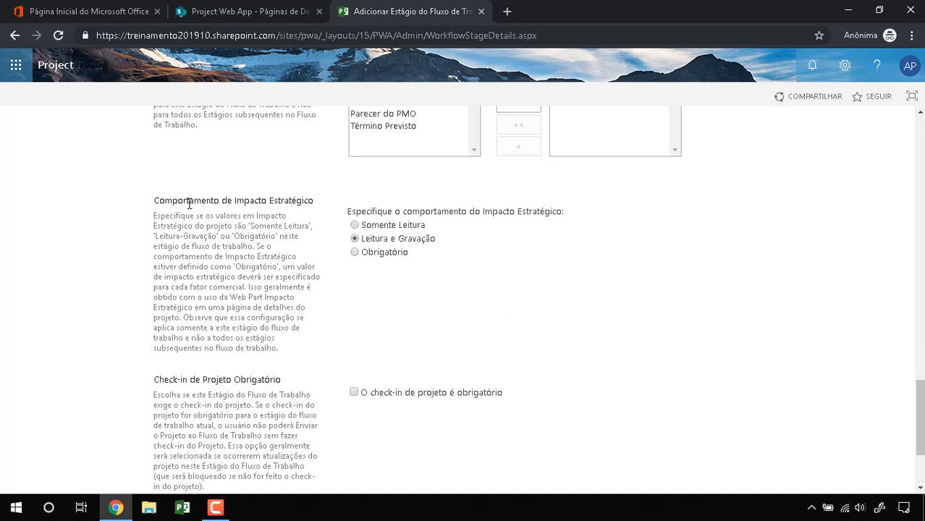
{"action": "left_click_drag", "start_coordinate": [187, 200], "coordinate": [295, 200]}
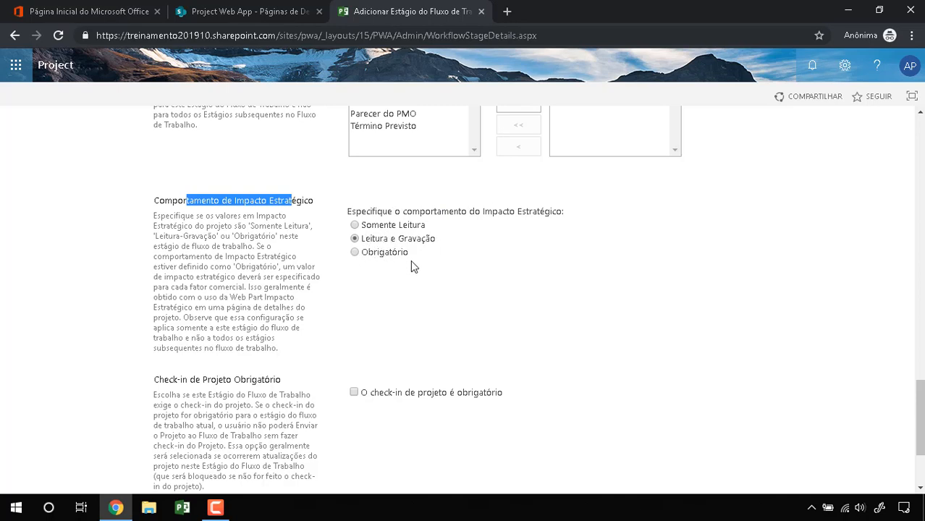
{"action": "left_click", "coordinate": [355, 254]}
{"action": "left_click", "coordinate": [354, 239]}
- Review the stage's mandatory project check-in option and save the stage "1-1 Proposta do Projeto"
{"action": "scroll", "coordinate": [365, 281], "scroll_direction": "down", "scroll_amount": 2}
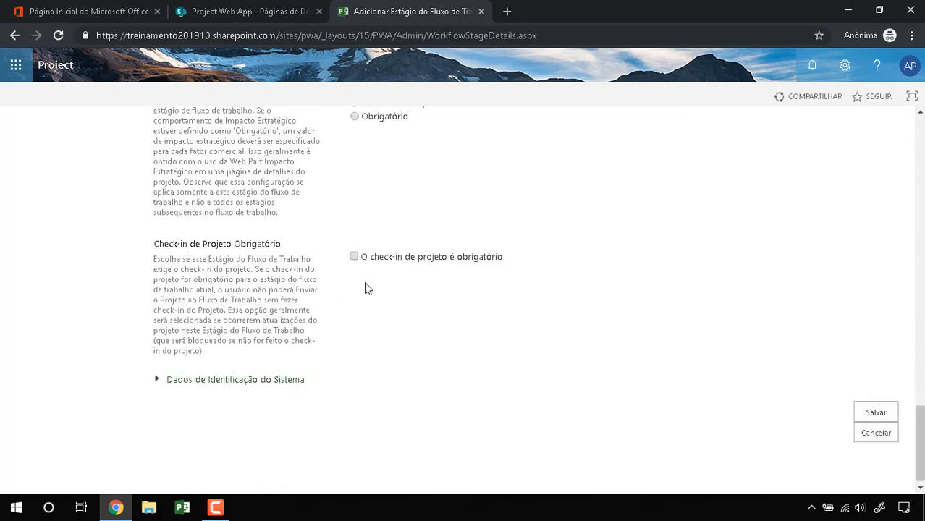
{"action": "left_click_drag", "start_coordinate": [194, 240], "coordinate": [330, 265]}
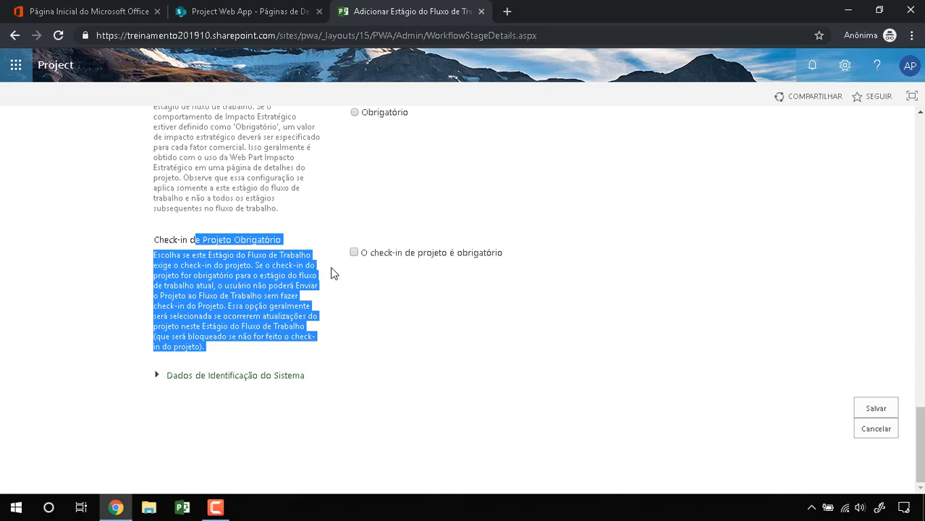
{"action": "left_click", "coordinate": [334, 273]}
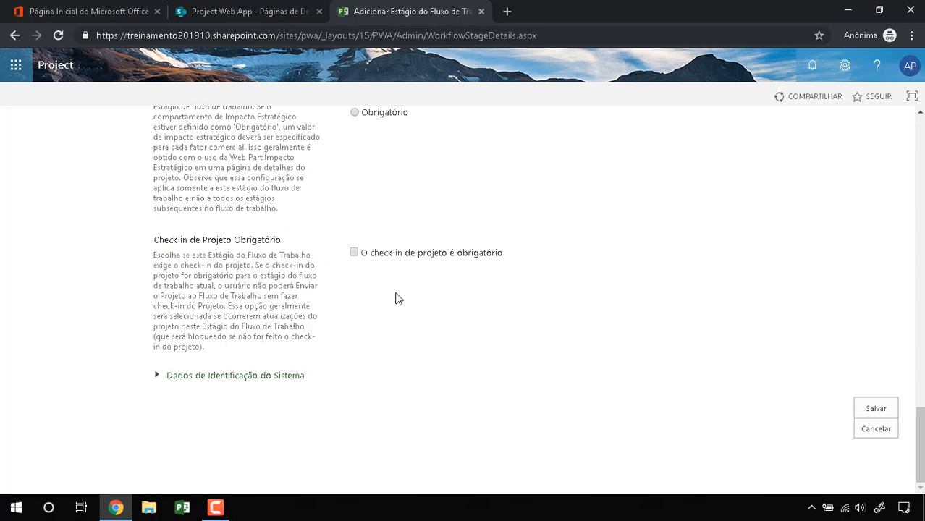
{"action": "left_click", "coordinate": [888, 411]}
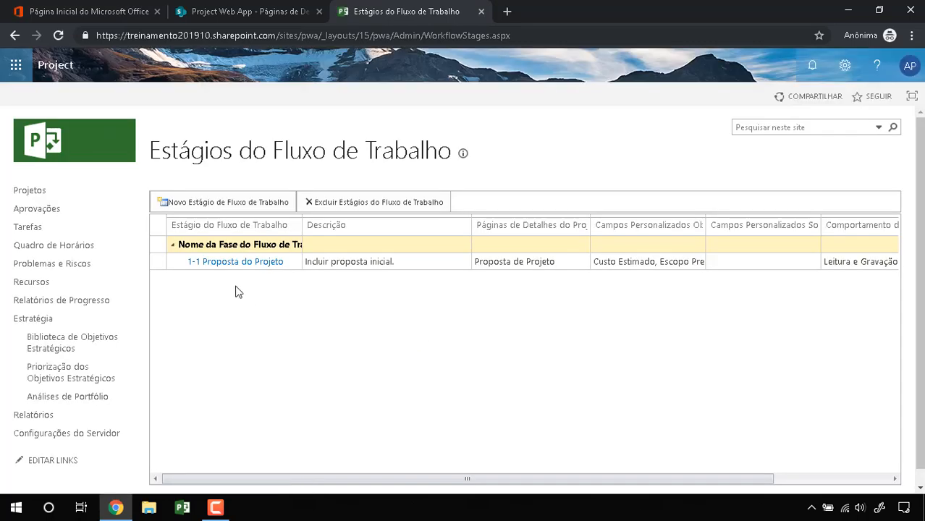
- Create a new workflow stage named "1-2 Parecer do PMO" with the description "Incluir parecer."
{"action": "left_click", "coordinate": [214, 206]}
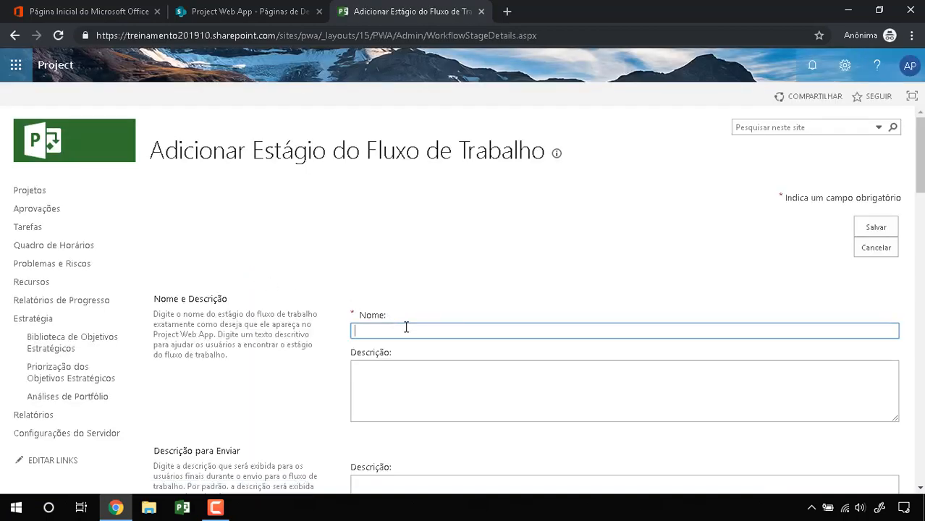
{"action": "type", "text": "1-2 Parecer do PMO"}
{"action": "key", "text": "Tab"}
{"action": "type", "text": "In"}
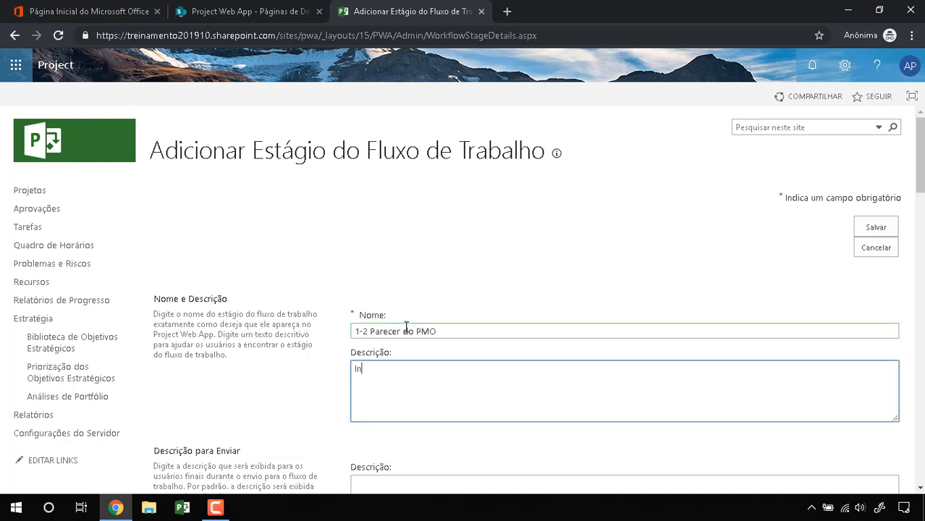
{"action": "type", "text": "cluir parecer."}
- Enter "Gostaria de aprovar o início do planejamento?" as the stage's description for submitting
{"action": "scroll", "coordinate": [405, 340], "scroll_direction": "down", "scroll_amount": 2}
{"action": "left_click", "coordinate": [398, 355]}
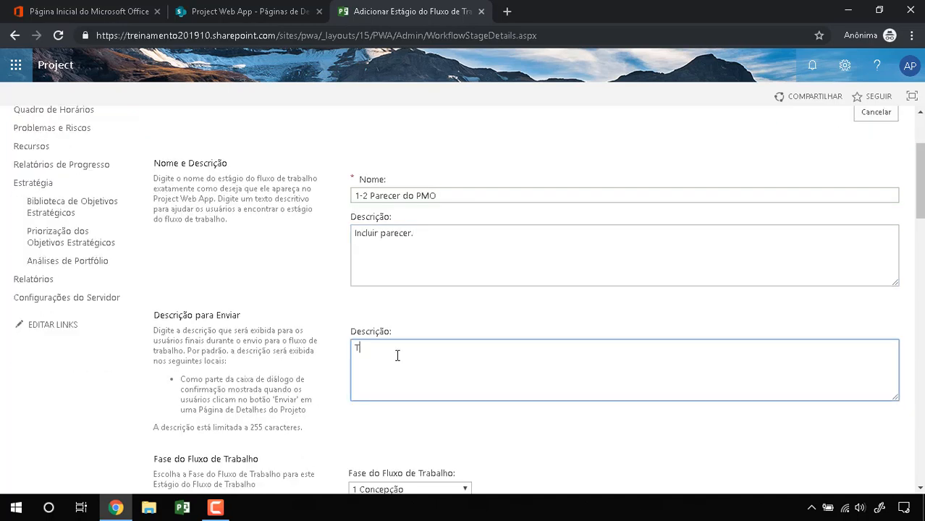
{"action": "type", "text": "Gostaria de aprovar o início do pl"}
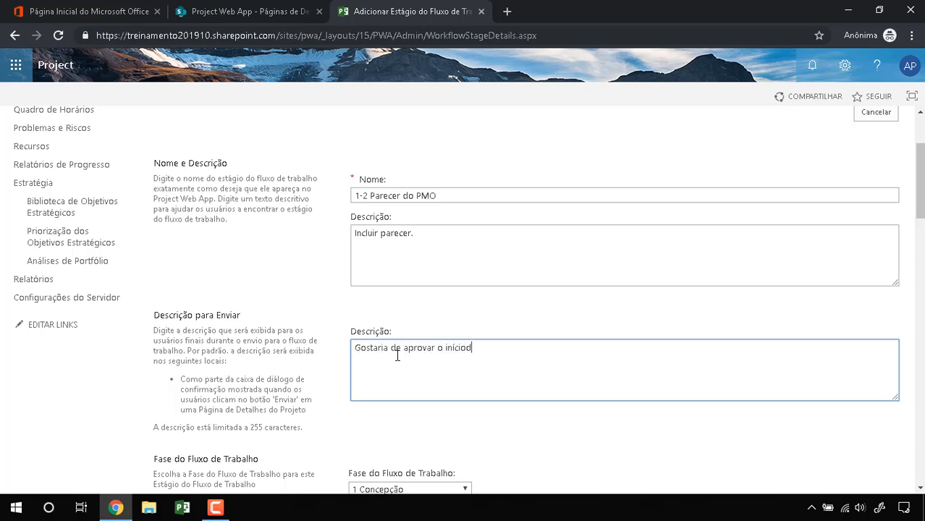
{"action": "type", "text": "ane"}
{"action": "key", "text": "BackSpace"}
{"action": "key", "text": "BackSpace"}
{"action": "type", "text": "nejamento?"}
- Assign the stage to the phase "1 Concepção" and use "Status do Estágio do Fluxo de Trabalho" as its status page
{"action": "scroll", "coordinate": [398, 355], "scroll_direction": "down", "scroll_amount": 2}
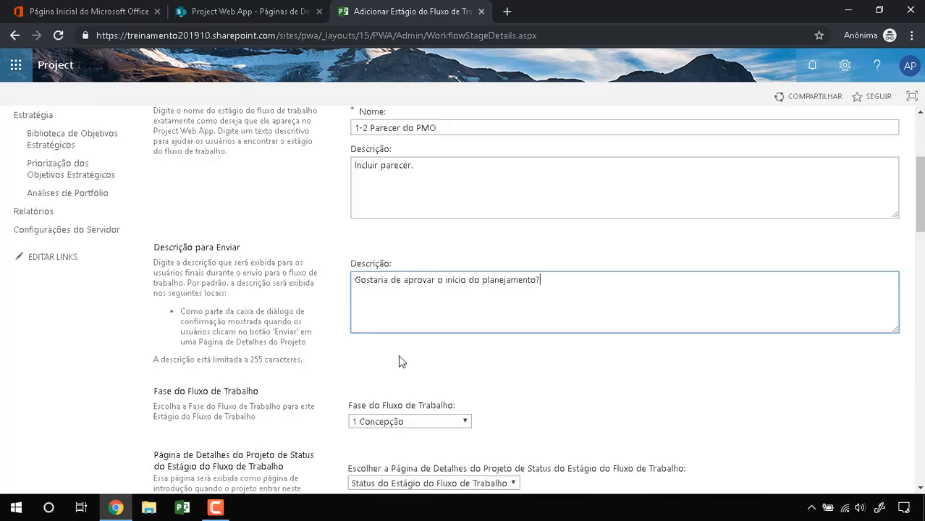
{"action": "left_click", "coordinate": [401, 356]}
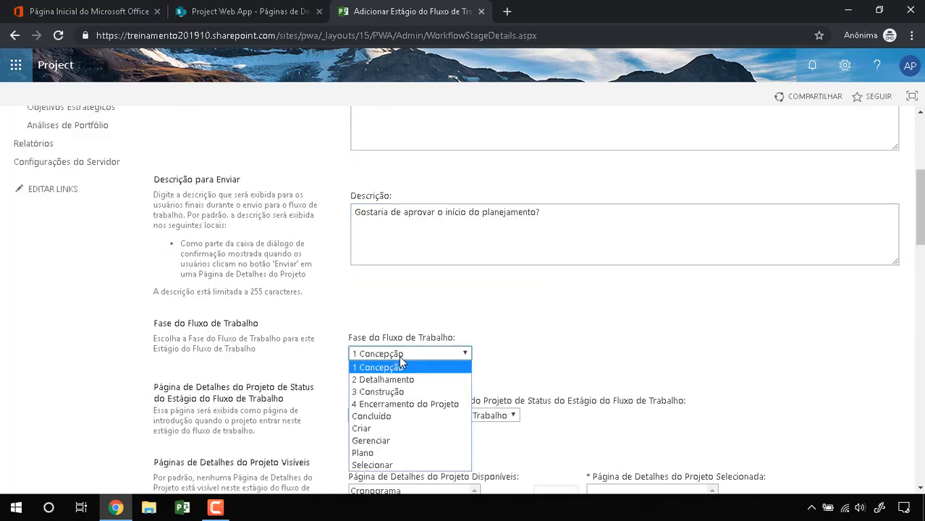
{"action": "left_click", "coordinate": [437, 373]}
{"action": "scroll", "coordinate": [437, 373], "scroll_direction": "down", "scroll_amount": 2}
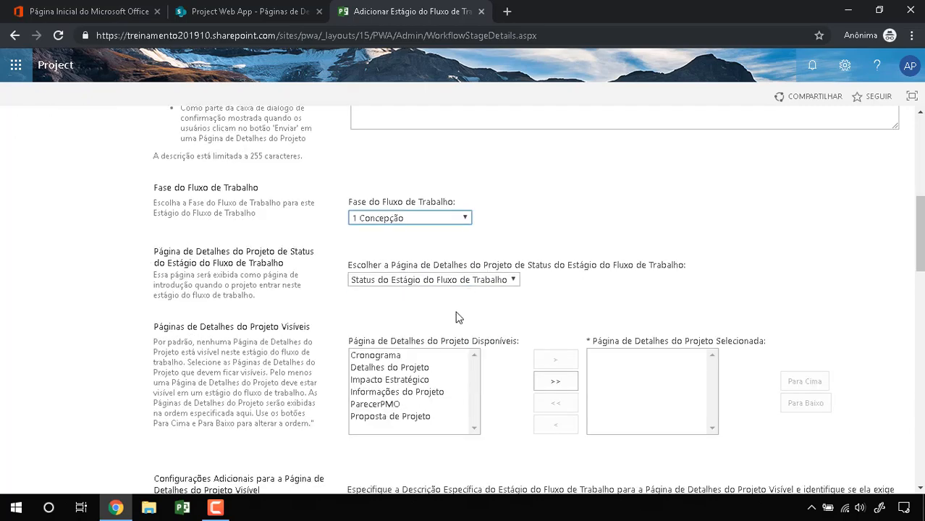
{"action": "left_click", "coordinate": [444, 284]}
{"action": "left_click", "coordinate": [334, 289]}
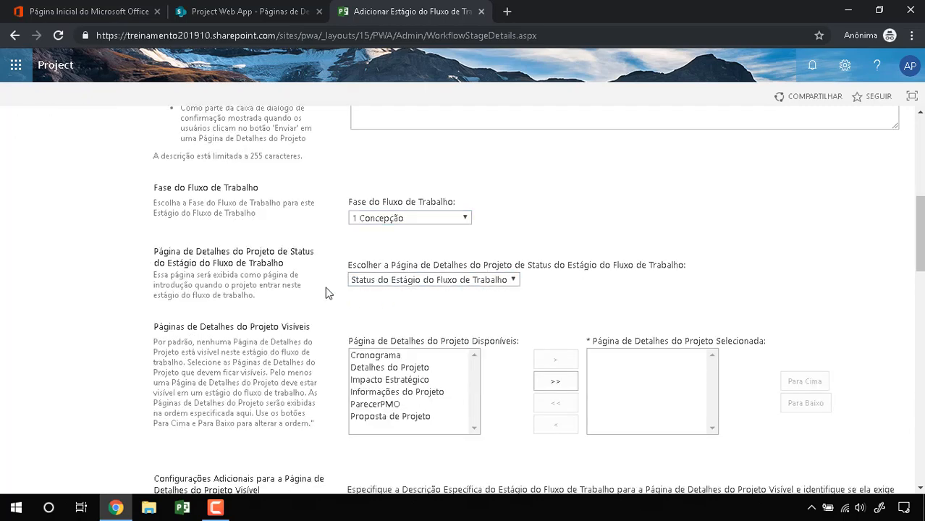
{"action": "left_click", "coordinate": [370, 279]}
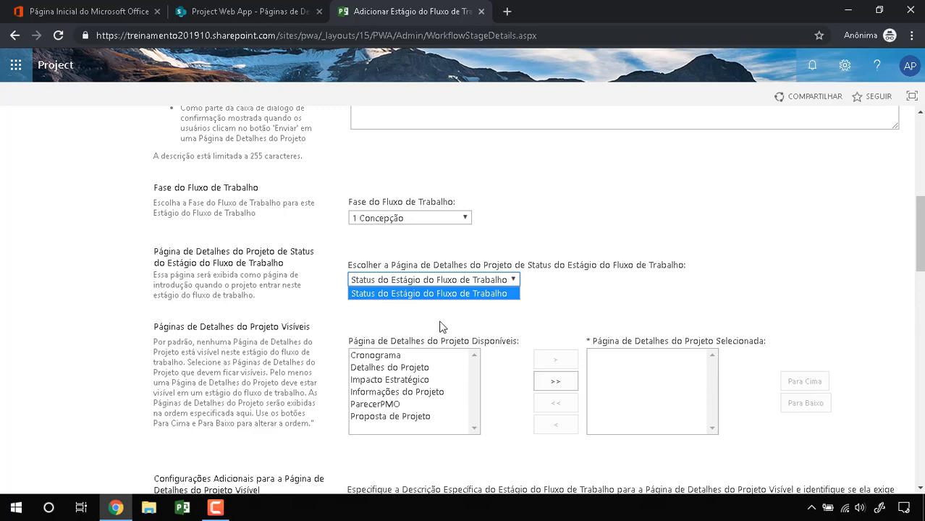
{"action": "left_click", "coordinate": [481, 330]}
- Add "ParecerPMO" and "Proposta de Projeto" to the stage's visible project detail pages, with "Proposta de Projeto" placed first
{"action": "scroll", "coordinate": [481, 333], "scroll_direction": "down", "scroll_amount": 2}
{"action": "left_click", "coordinate": [391, 269]}
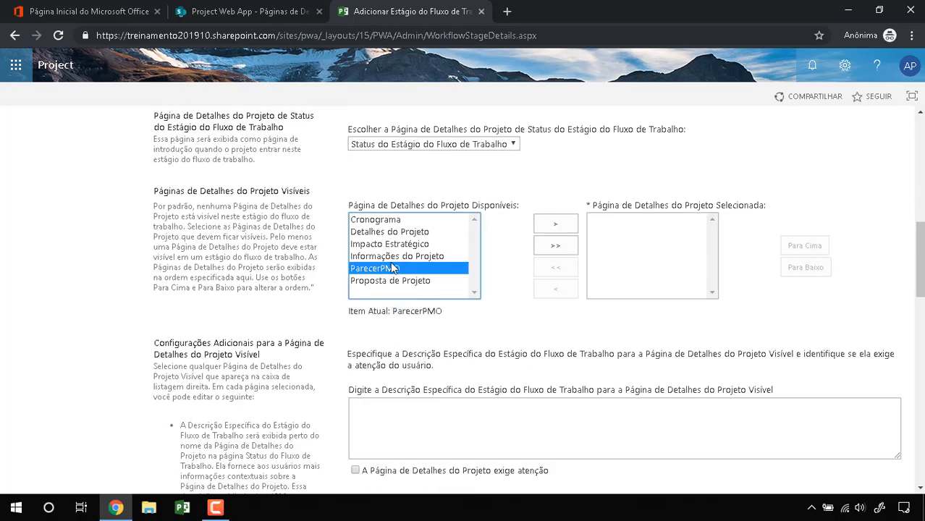
{"action": "left_click", "coordinate": [555, 226]}
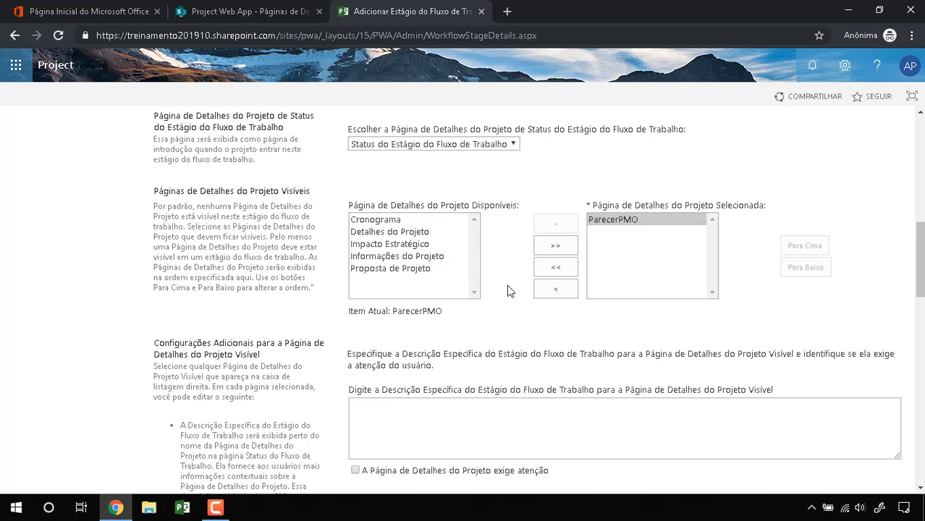
{"action": "left_click", "coordinate": [410, 268]}
{"action": "left_click", "coordinate": [554, 230]}
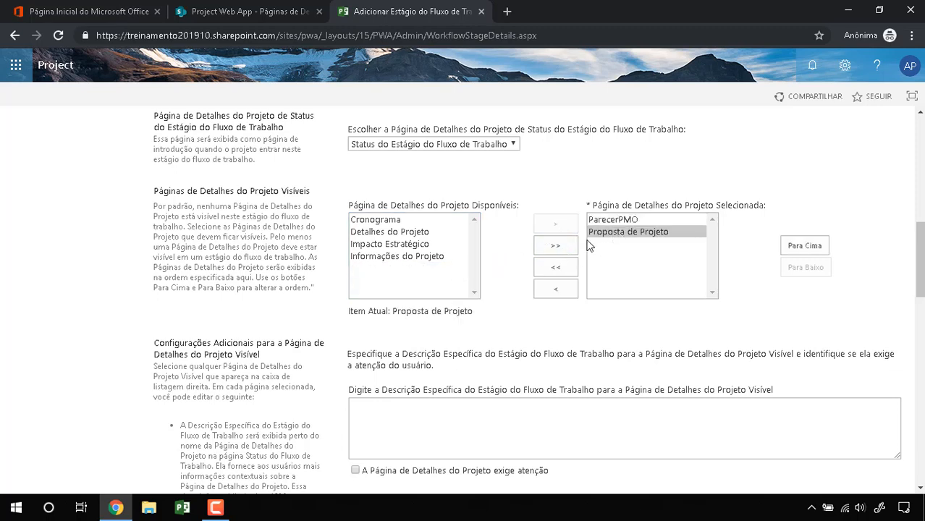
{"action": "left_click", "coordinate": [805, 246]}
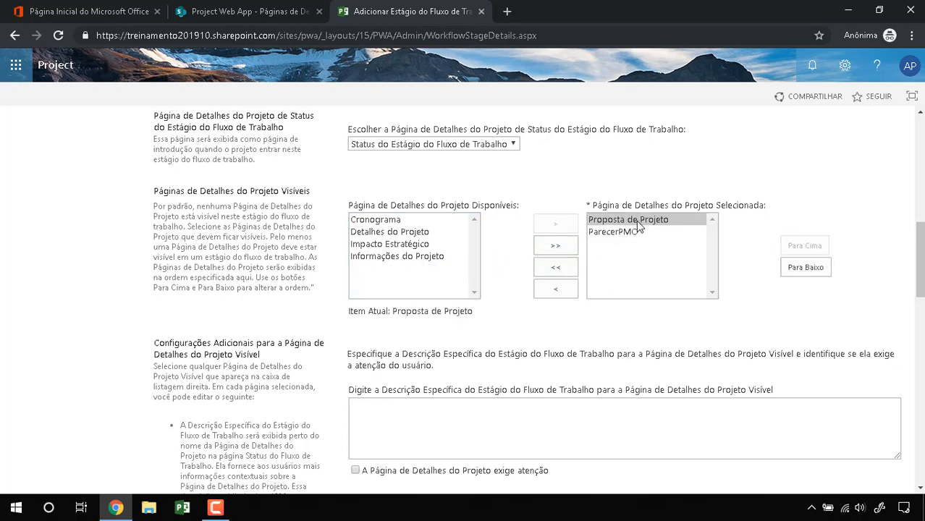
{"action": "left_click", "coordinate": [641, 222]}
{"action": "left_click", "coordinate": [630, 233]}
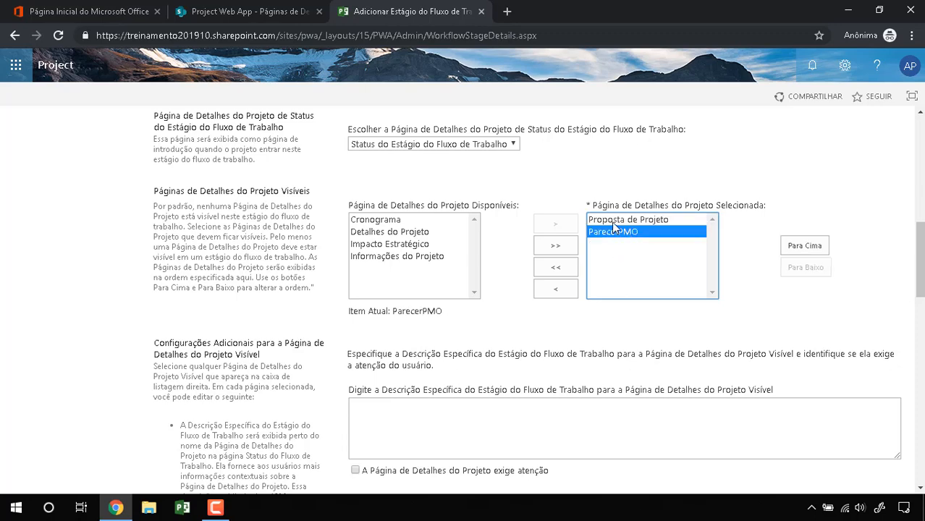
- Make the custom field "Parecer do PMO" required for this stage
{"action": "scroll", "coordinate": [614, 222], "scroll_direction": "down", "scroll_amount": 2}
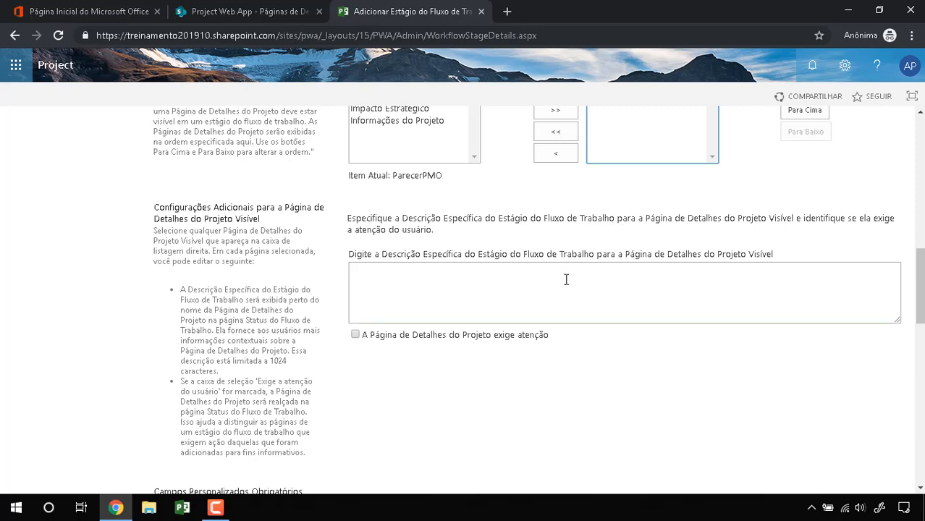
{"action": "left_click", "coordinate": [478, 292]}
{"action": "scroll", "coordinate": [478, 292], "scroll_direction": "down", "scroll_amount": 1}
{"action": "scroll", "coordinate": [479, 292], "scroll_direction": "down", "scroll_amount": 1}
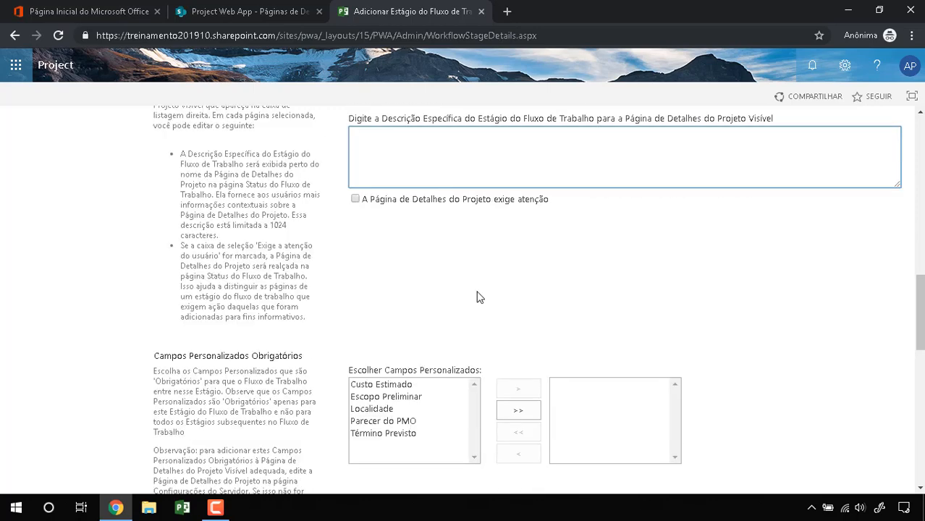
{"action": "scroll", "coordinate": [477, 291], "scroll_direction": "down", "scroll_amount": 1}
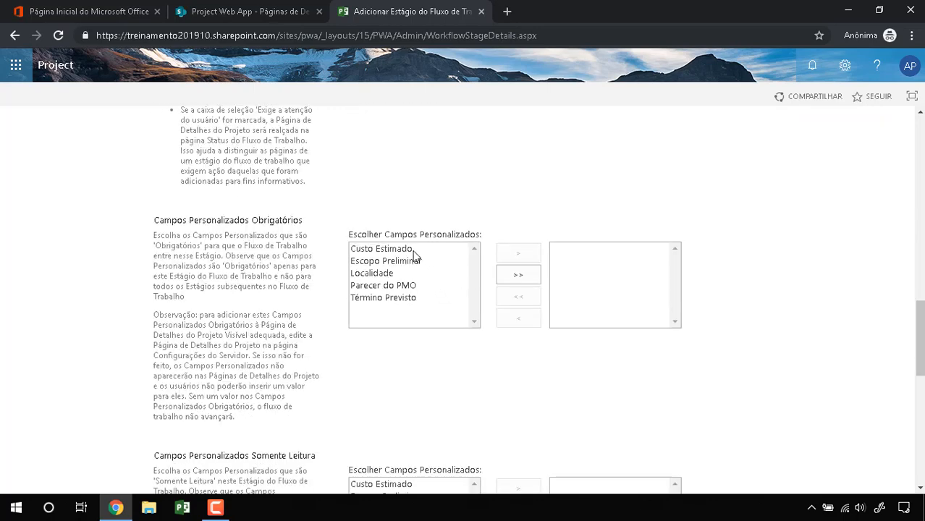
{"action": "left_click", "coordinate": [375, 287]}
{"action": "left_click", "coordinate": [526, 255]}
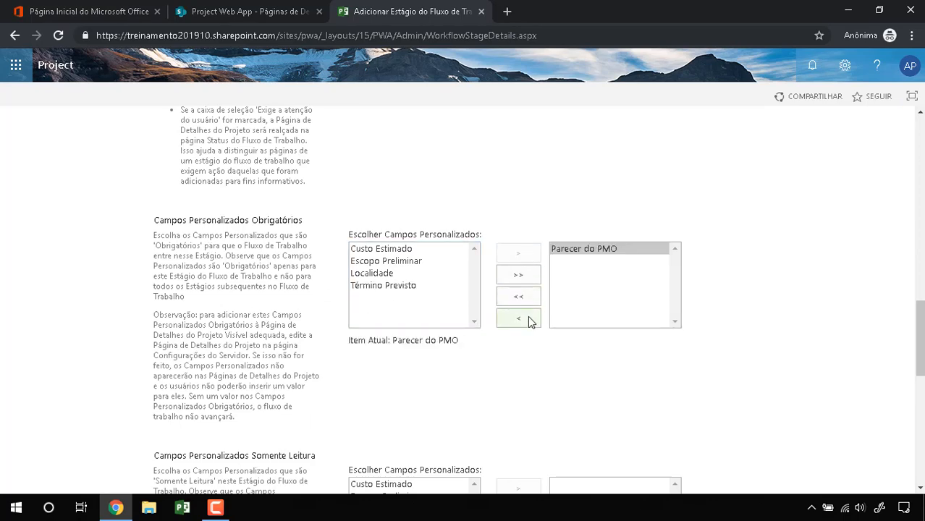
- Make the custom fields "Escopo Preliminar" and "Custo Estimado" read-only in this stage
{"action": "scroll", "coordinate": [529, 318], "scroll_direction": "down", "scroll_amount": 2}
{"action": "scroll", "coordinate": [529, 318], "scroll_direction": "down", "scroll_amount": 1}
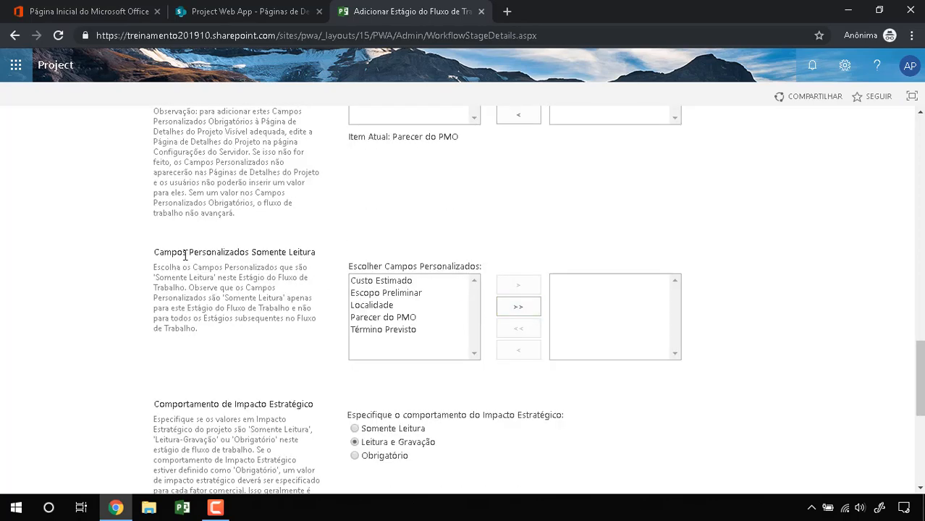
{"action": "left_click_drag", "start_coordinate": [179, 252], "coordinate": [315, 246]}
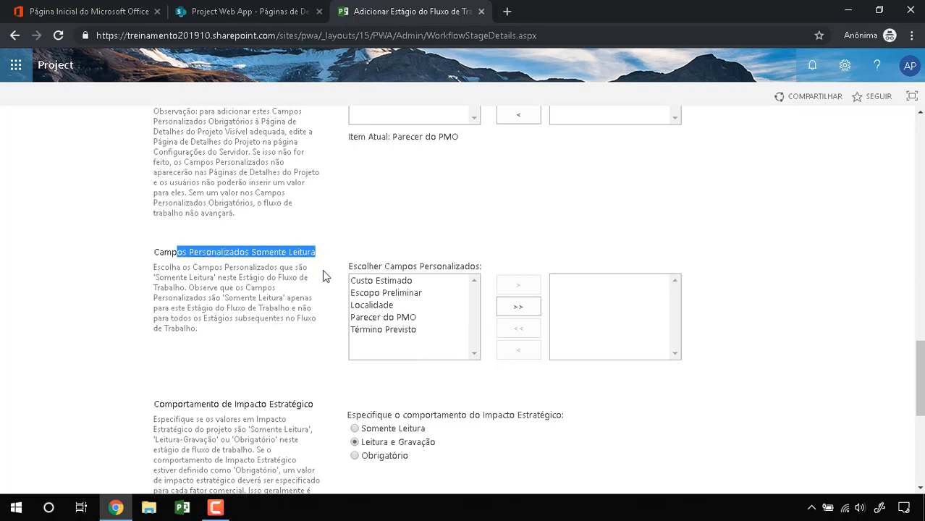
{"action": "left_click", "coordinate": [382, 294]}
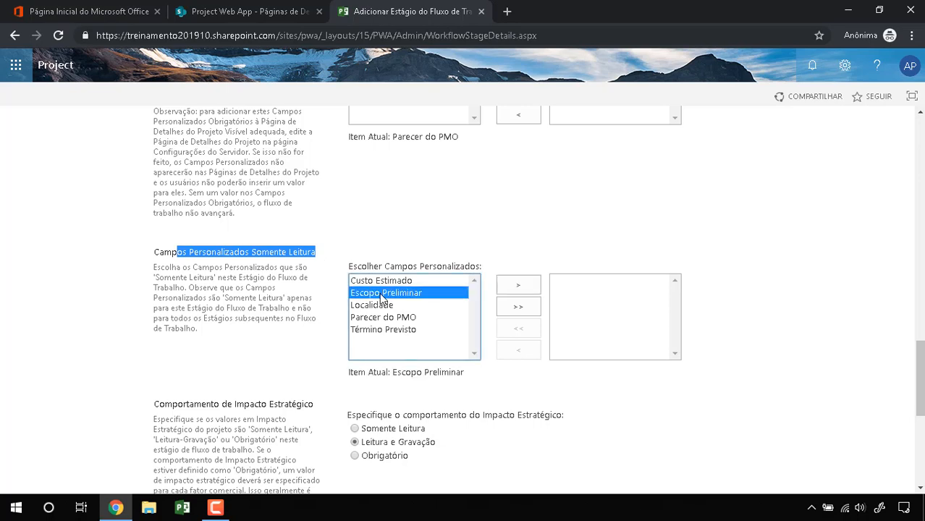
{"action": "left_click", "coordinate": [506, 288]}
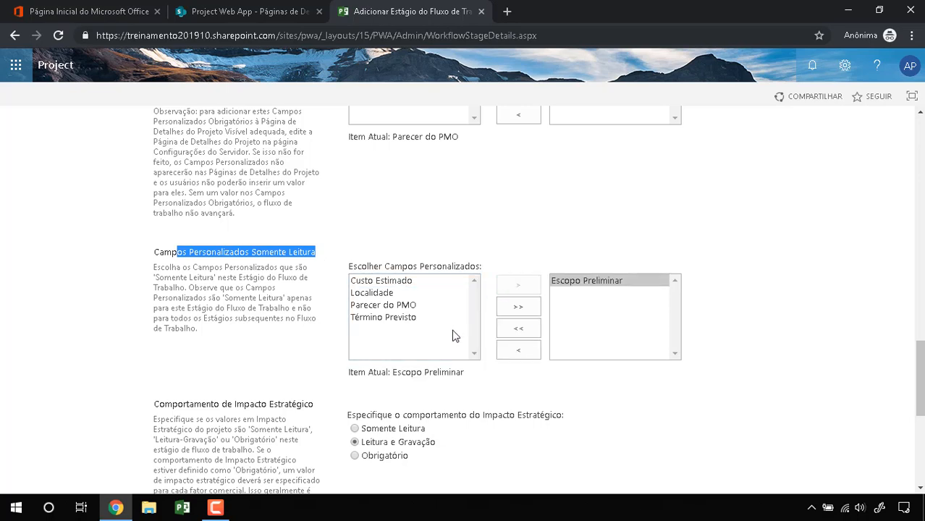
{"action": "left_click", "coordinate": [422, 282]}
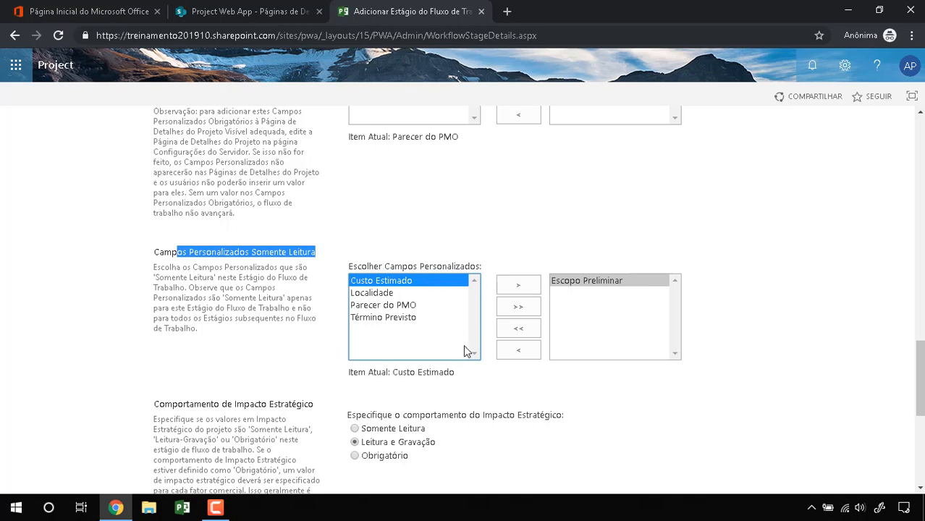
{"action": "left_click", "coordinate": [514, 285]}
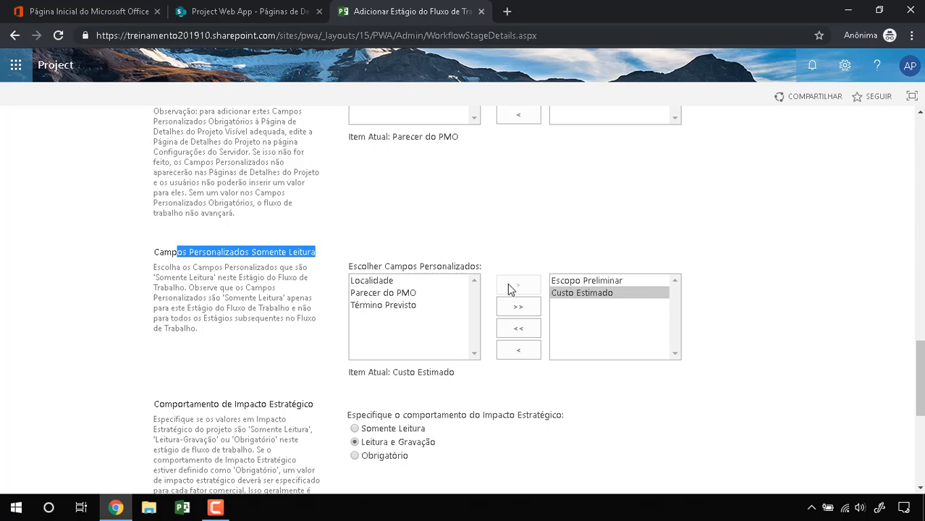
- Review the strategic impact and project check-in options, and save the stage "1-2 Parecer do PMO"
{"action": "scroll", "coordinate": [507, 288], "scroll_direction": "down", "scroll_amount": 2}
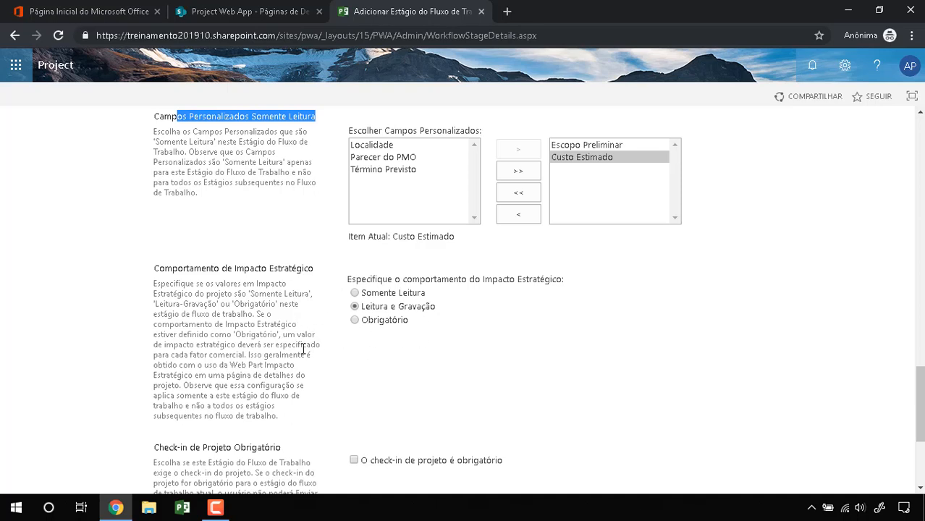
{"action": "scroll", "coordinate": [304, 349], "scroll_direction": "down", "scroll_amount": 1}
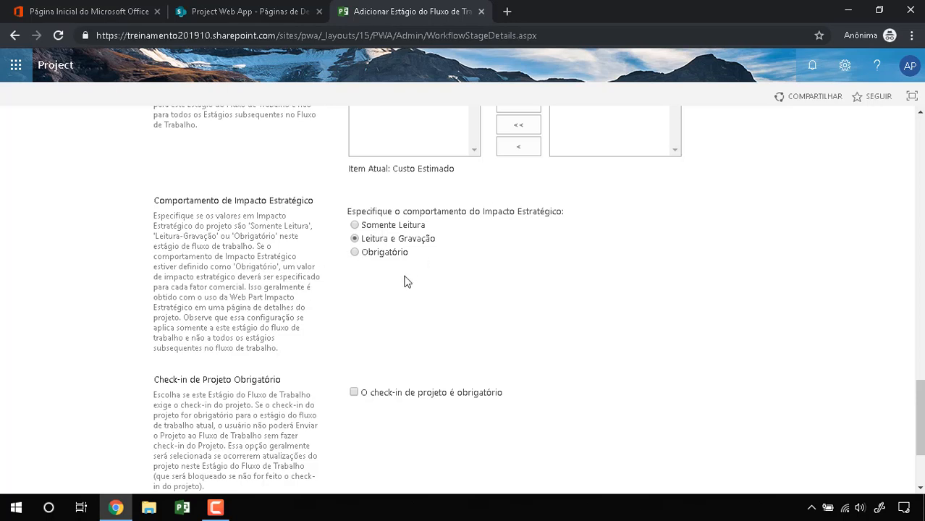
{"action": "scroll", "coordinate": [407, 282], "scroll_direction": "down", "scroll_amount": 1}
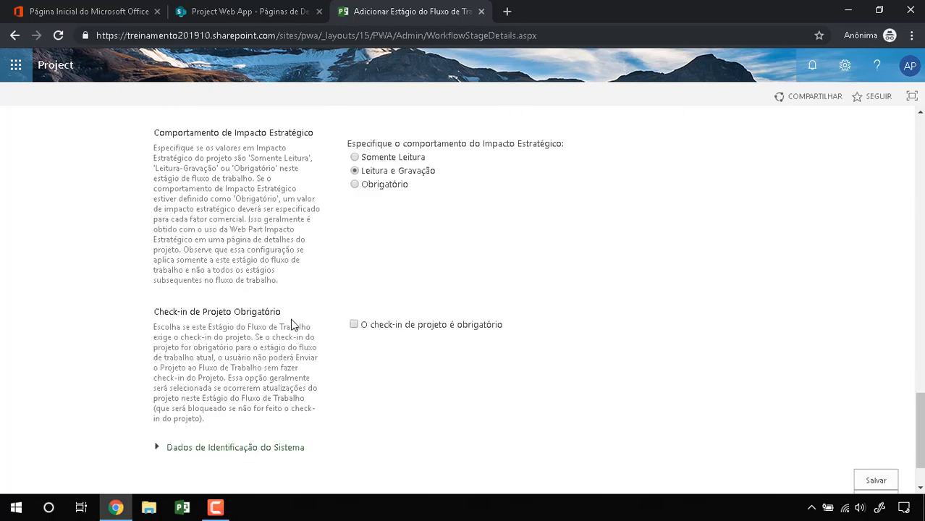
{"action": "scroll", "coordinate": [471, 374], "scroll_direction": "down", "scroll_amount": 1}
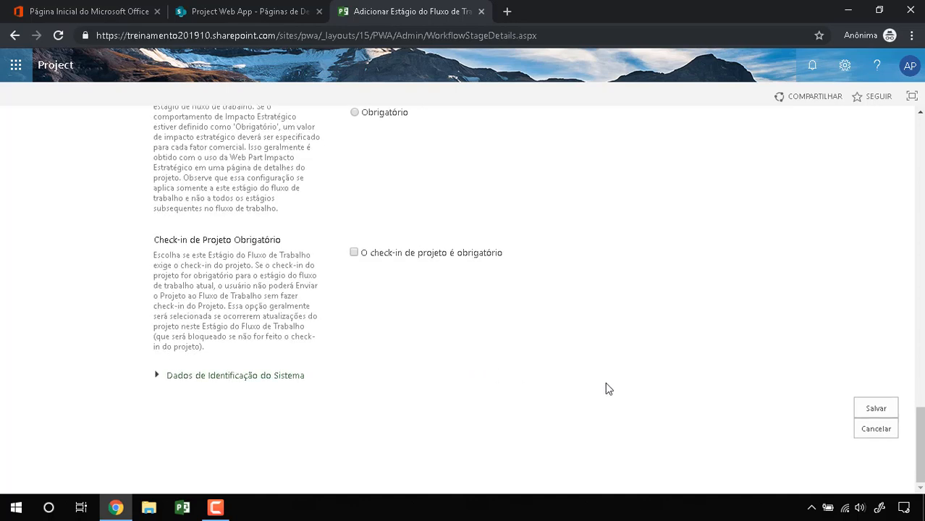
{"action": "left_click", "coordinate": [874, 409]}
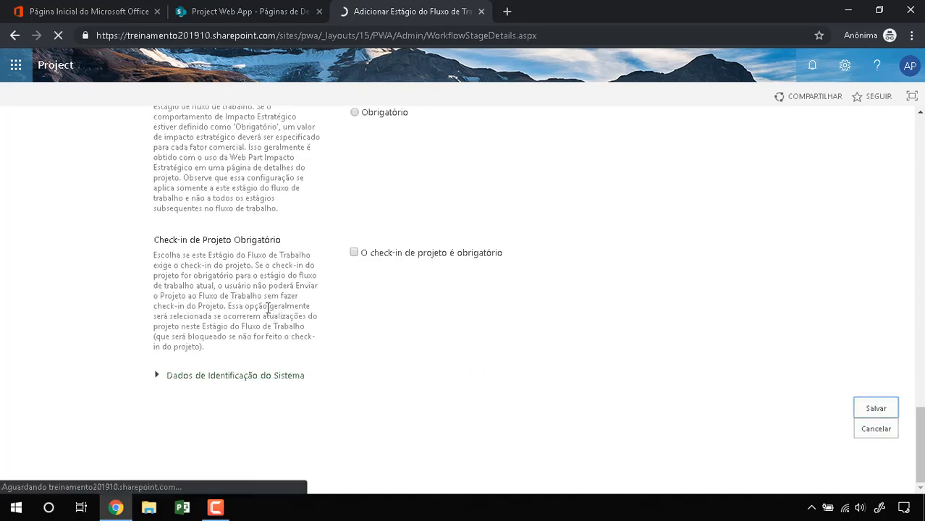